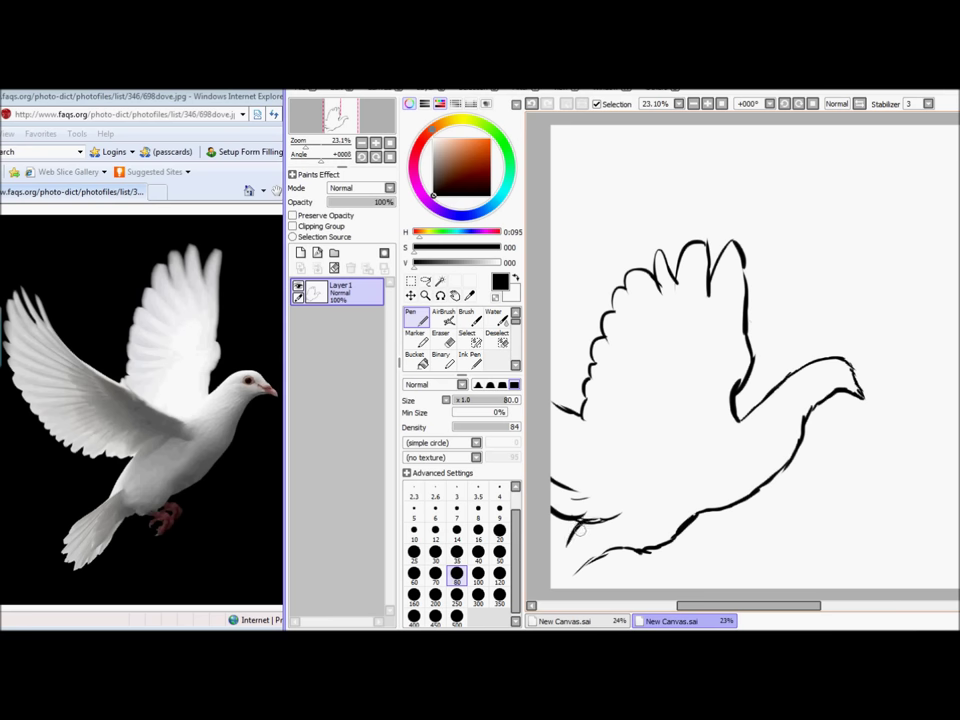
# Sketch the dove's leg under the belly and a small round eye on the head with the Pen at size 80.
pyautogui.moveTo(673, 540); pyautogui.dragTo(693, 551)
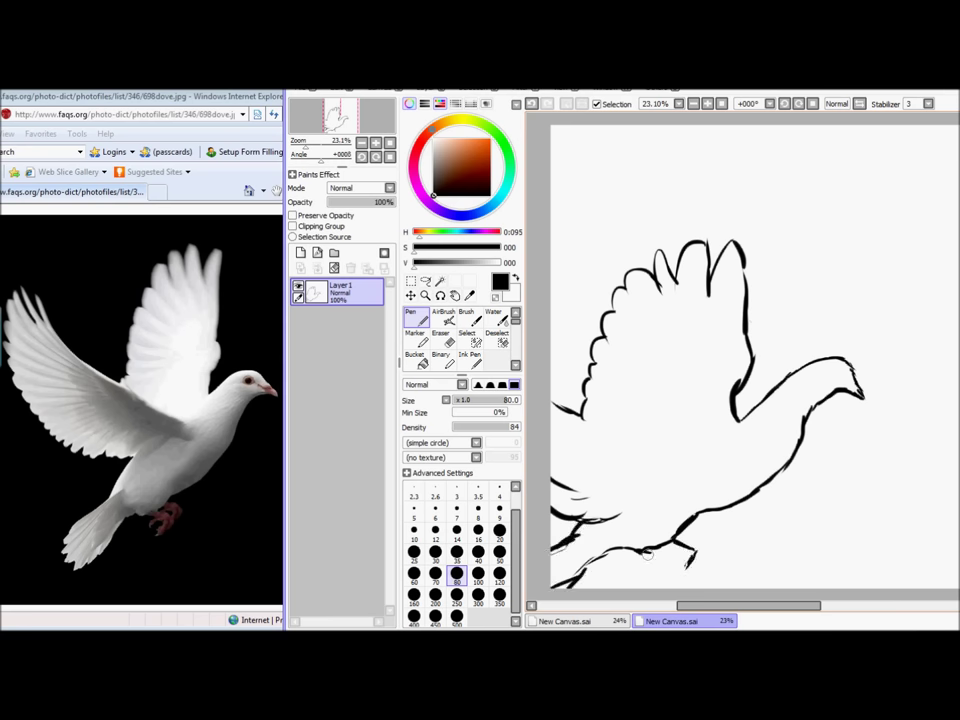
pyautogui.moveTo(815, 371)
pyautogui.mouseDown()
pyautogui.moveTo(825, 374)
pyautogui.moveTo(820, 403)
pyautogui.moveTo(880, 399)
pyautogui.moveTo(830, 403)
pyautogui.moveTo(837, 431)
pyautogui.moveTo(881, 412)
pyautogui.moveTo(835, 408)
pyautogui.mouseUp()
# Select the throat and beak lines, reshape them with a transform, and clean up the joins with the Eraser.
pyautogui.click(474, 341)
pyautogui.hotkey('ctrl', 't')
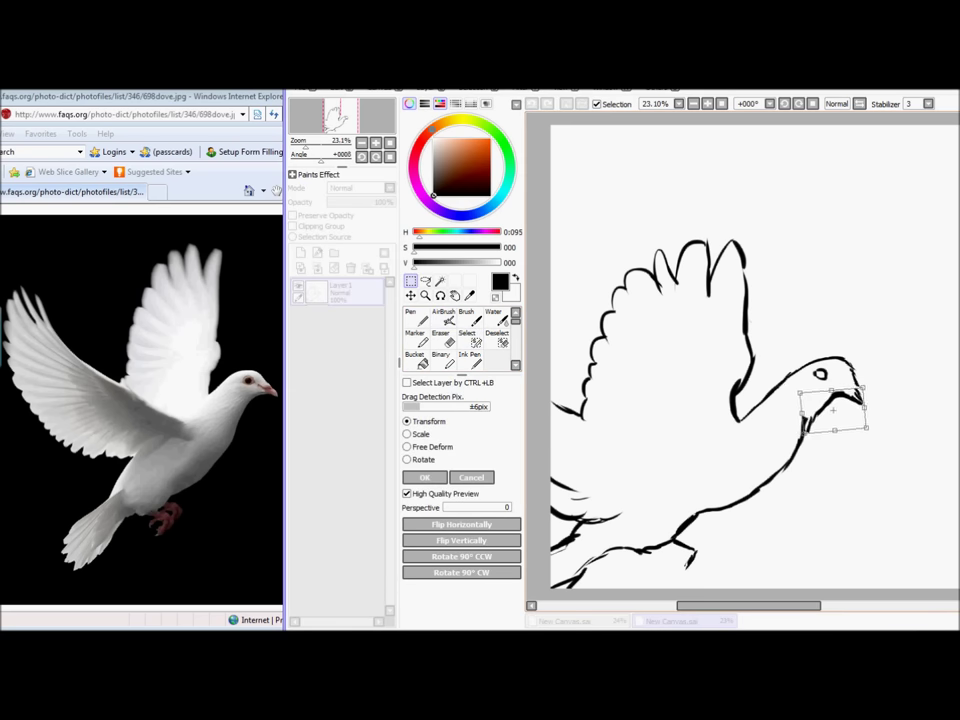
pyautogui.press('Return')
pyautogui.press('e')
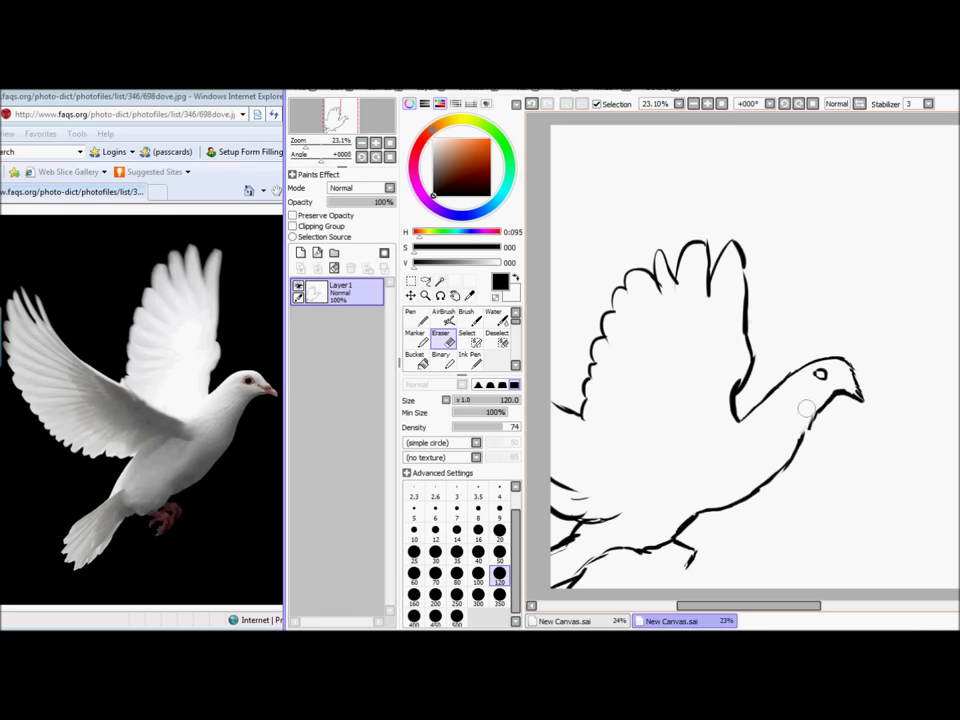
# Draw the near wing's front edge and the back line running up to the neck with the Pen at size 80.
pyautogui.press('n')
pyautogui.moveTo(578, 414)
pyautogui.mouseDown()
pyautogui.moveTo(653, 443)
pyautogui.moveTo(745, 418)
pyautogui.mouseUp()
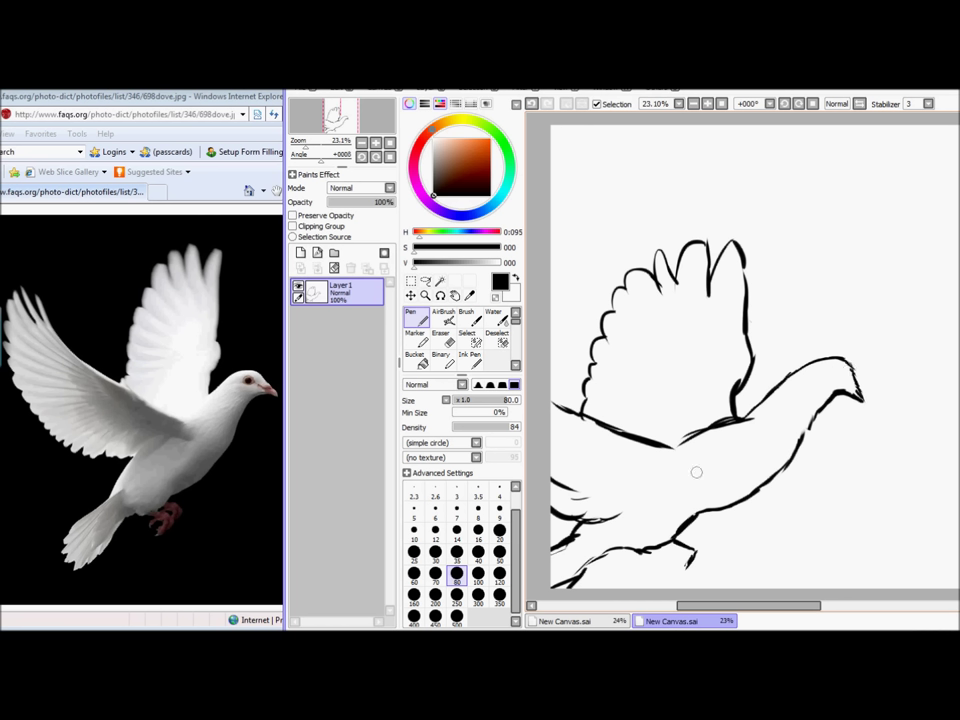
# Draw the head and foot details: a filled black eye, a beak line and curved claws.
pyautogui.moveTo(825, 371); pyautogui.dragTo(831, 379)
pyautogui.moveTo(846, 388); pyautogui.dragTo(855, 393)
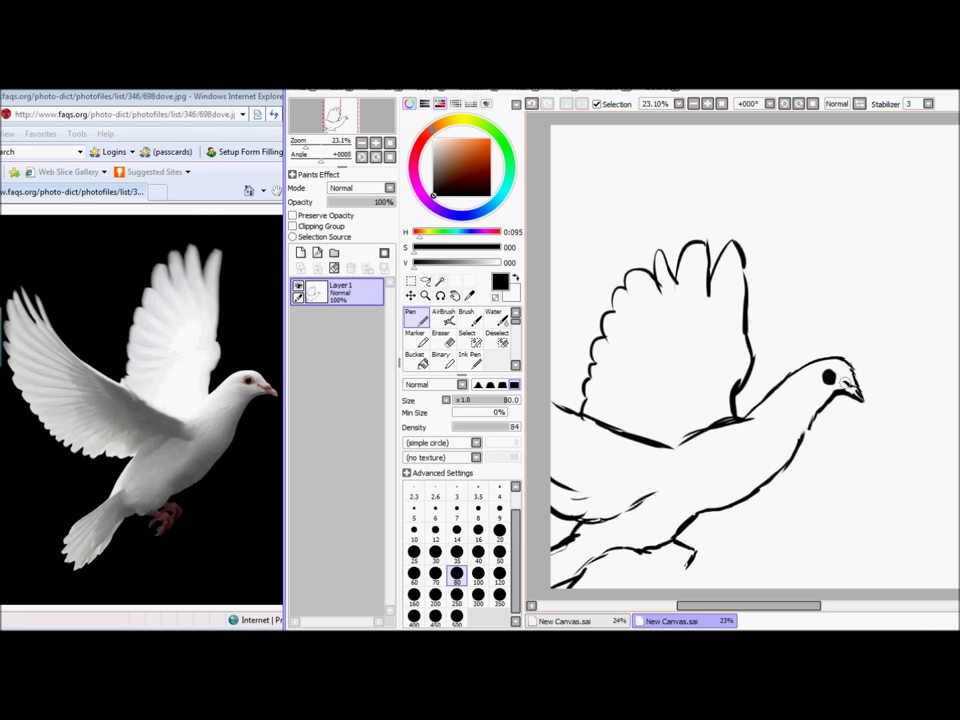
pyautogui.moveTo(686, 567)
pyautogui.mouseDown()
pyautogui.moveTo(668, 547)
pyautogui.moveTo(658, 571)
pyautogui.moveTo(668, 583)
pyautogui.moveTo(681, 562)
pyautogui.mouseUp()
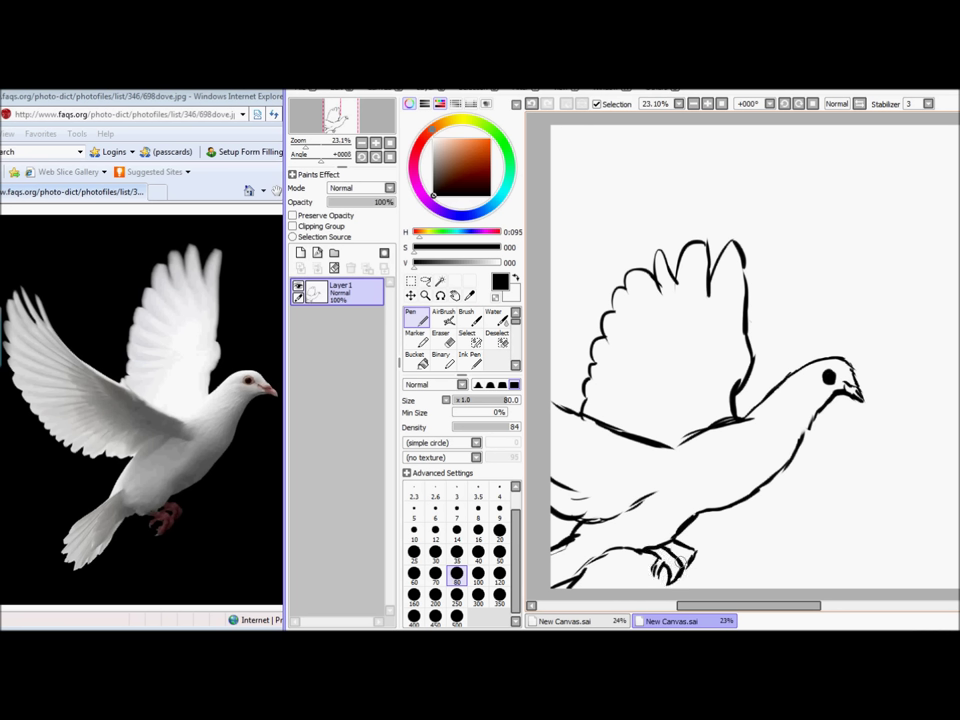
# Draw feather separation lines inward from the scalloped edges of the raised wing and the near wing.
pyautogui.moveTo(707, 294); pyautogui.dragTo(712, 319)
pyautogui.moveTo(675, 277); pyautogui.dragTo(686, 317)
pyautogui.moveTo(653, 282)
pyautogui.mouseDown()
pyautogui.moveTo(672, 318)
pyautogui.moveTo(640, 318)
pyautogui.mouseUp()
pyautogui.moveTo(614, 311); pyautogui.dragTo(630, 330)
pyautogui.moveTo(606, 340)
pyautogui.mouseDown()
pyautogui.moveTo(622, 355)
pyautogui.moveTo(610, 407)
pyautogui.mouseUp()
pyautogui.moveTo(550, 454); pyautogui.dragTo(586, 469)
pyautogui.moveTo(547, 419); pyautogui.dragTo(585, 437)
pyautogui.moveTo(550, 433); pyautogui.dragTo(591, 457)
# Save the canvas in the Documents folder as "Kiddie Dove" in SAI format.
pyautogui.click(304, 90)
pyautogui.click(335, 183)
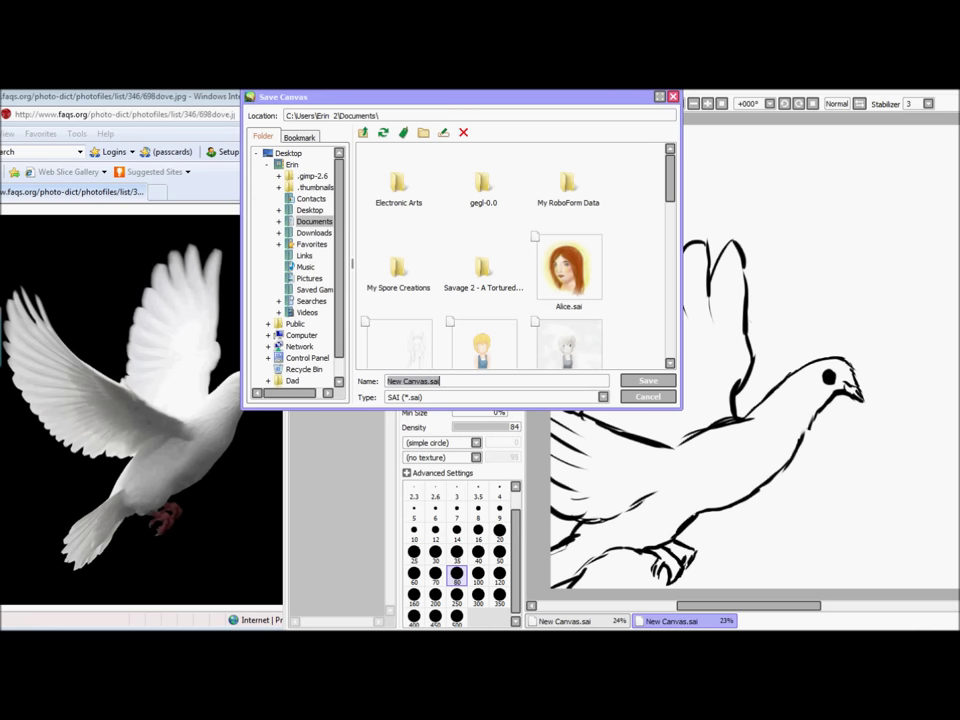
pyautogui.write('Kiddie Dove')
pyautogui.press('Return')
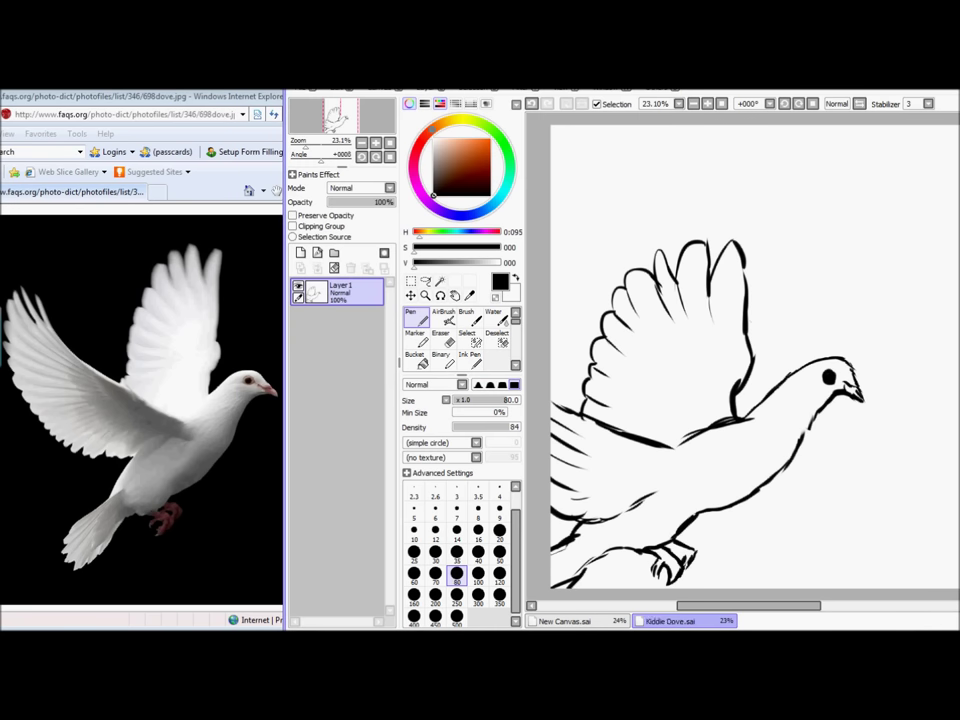
# Erase the solid eye and redraw it as a smaller, detailed eye with the Pen at size 20.
pyautogui.press('e')
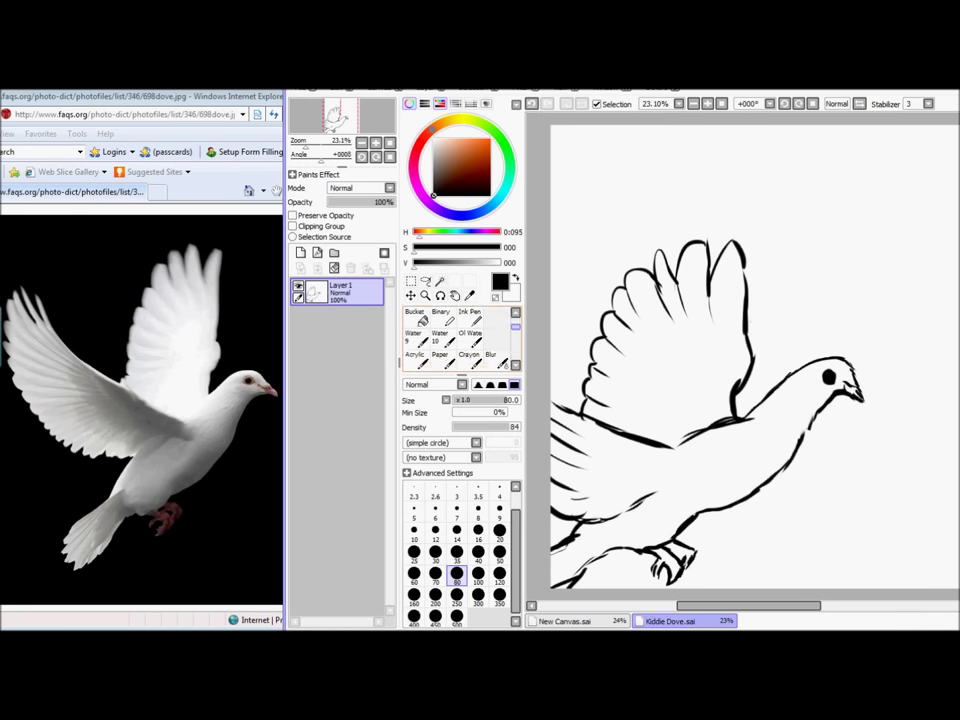
pyautogui.press('n')
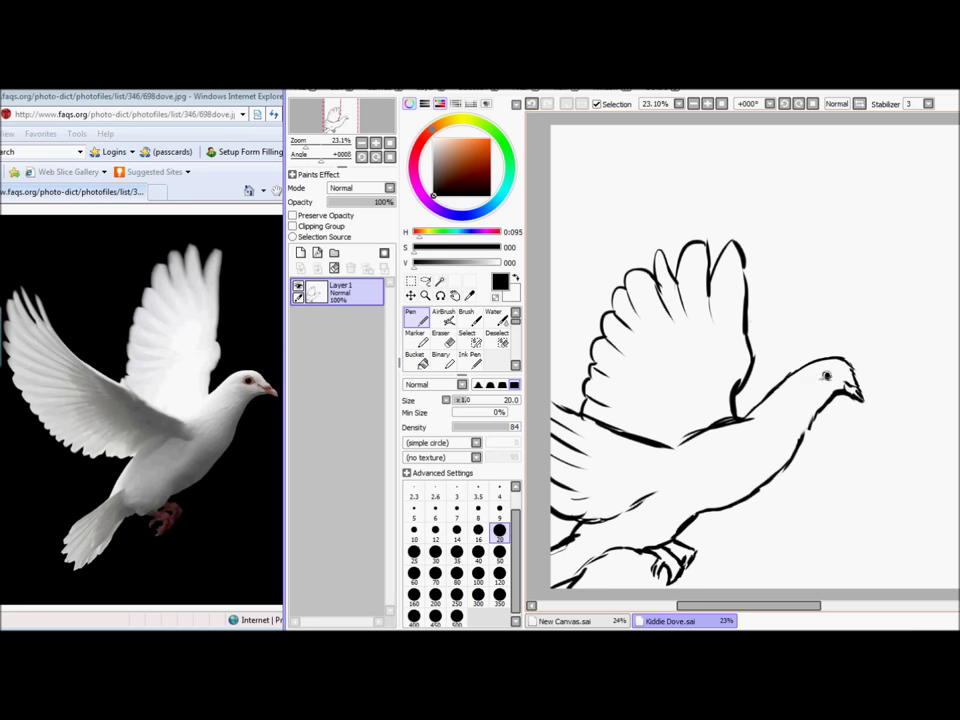
# Select the head, eye and throat lines and transform them to make the head smaller and closer to the body.
pyautogui.click(467, 339)
pyautogui.click(826, 376)
pyautogui.click(411, 282)
pyautogui.click(425, 421)
pyautogui.moveTo(826, 376)
pyautogui.mouseDown()
pyautogui.moveTo(862, 402)
pyautogui.moveTo(795, 390)
pyautogui.moveTo(764, 414)
pyautogui.moveTo(798, 415)
pyautogui.mouseUp()
pyautogui.click(425, 478)
pyautogui.hotkey('ctrl', 'd')
pyautogui.click(467, 339)
pyautogui.click(411, 282)
pyautogui.click(425, 421)
pyautogui.click(425, 478)
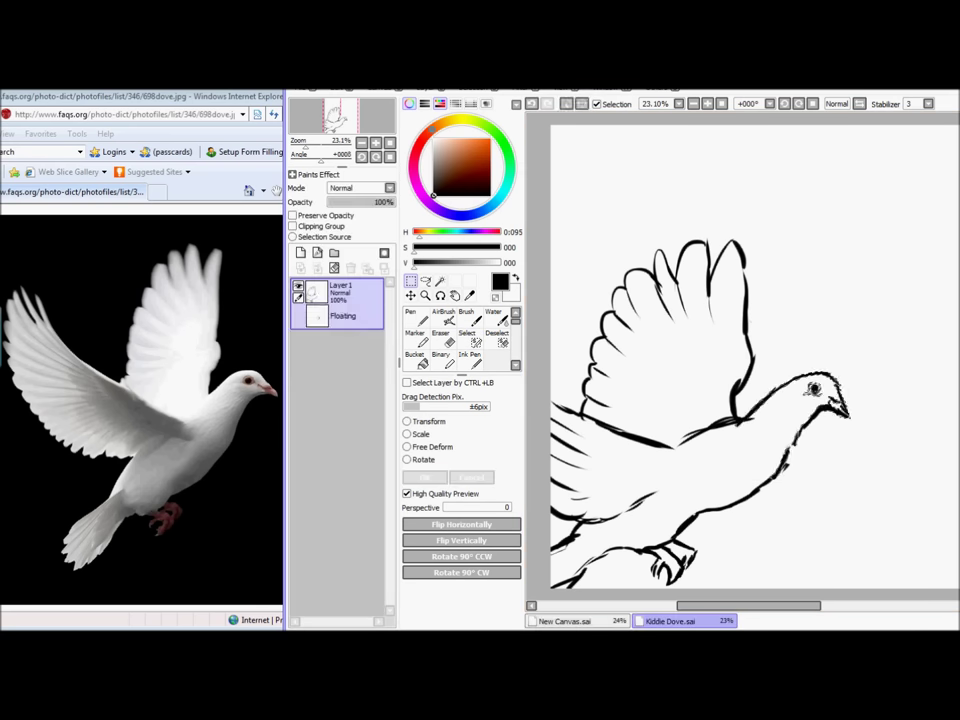
# Fade the thick outline on top of the head with the Eraser at size 120 and refine it with the Pen at size 9.
pyautogui.press('n')
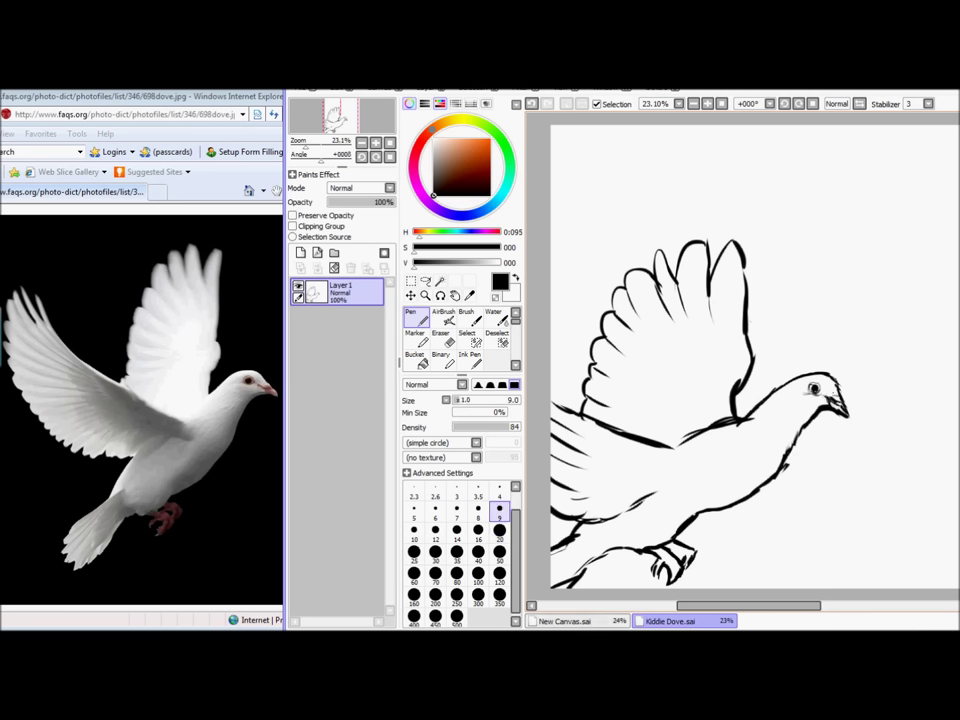
pyautogui.press('e')
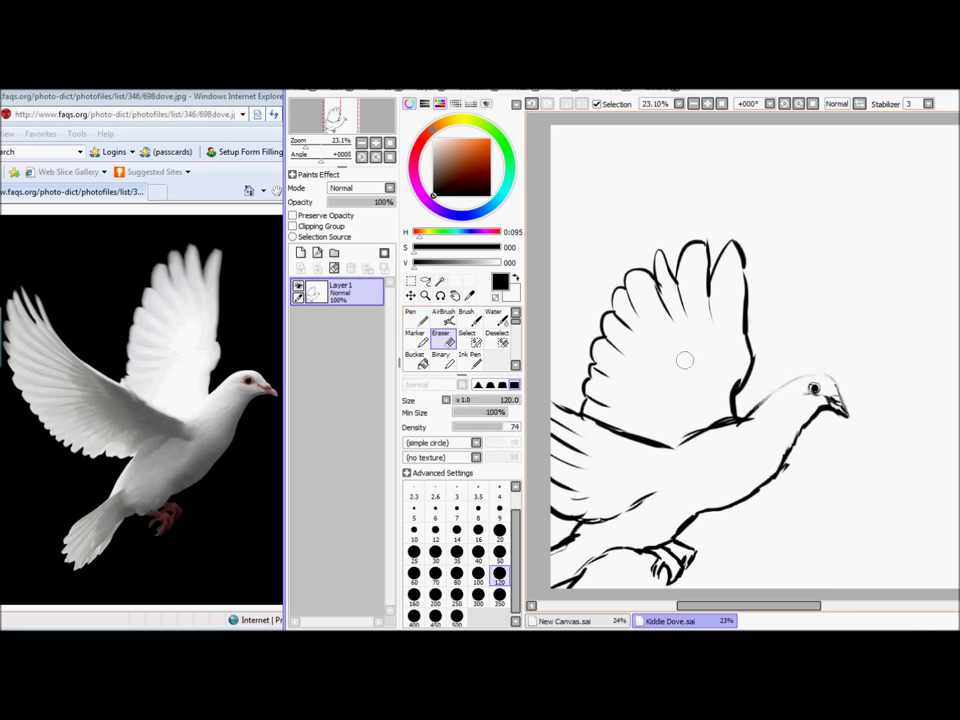
pyautogui.press('n')
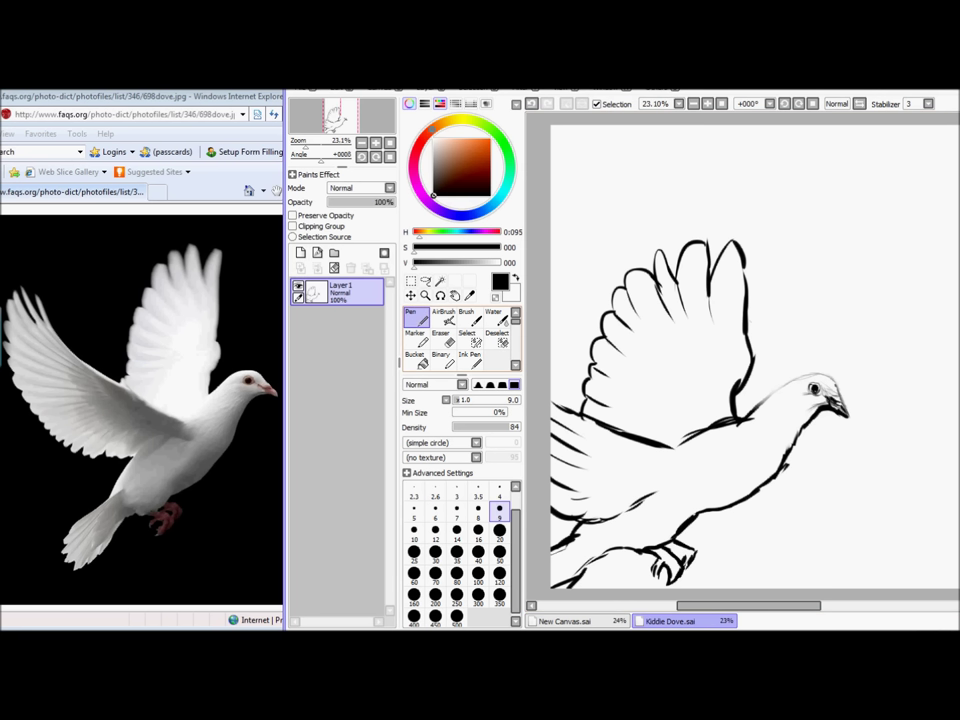
# Thin the beak and throat outlines with the Eraser at size 20 and redraw them with the Pen at size 9.
pyautogui.press('e')
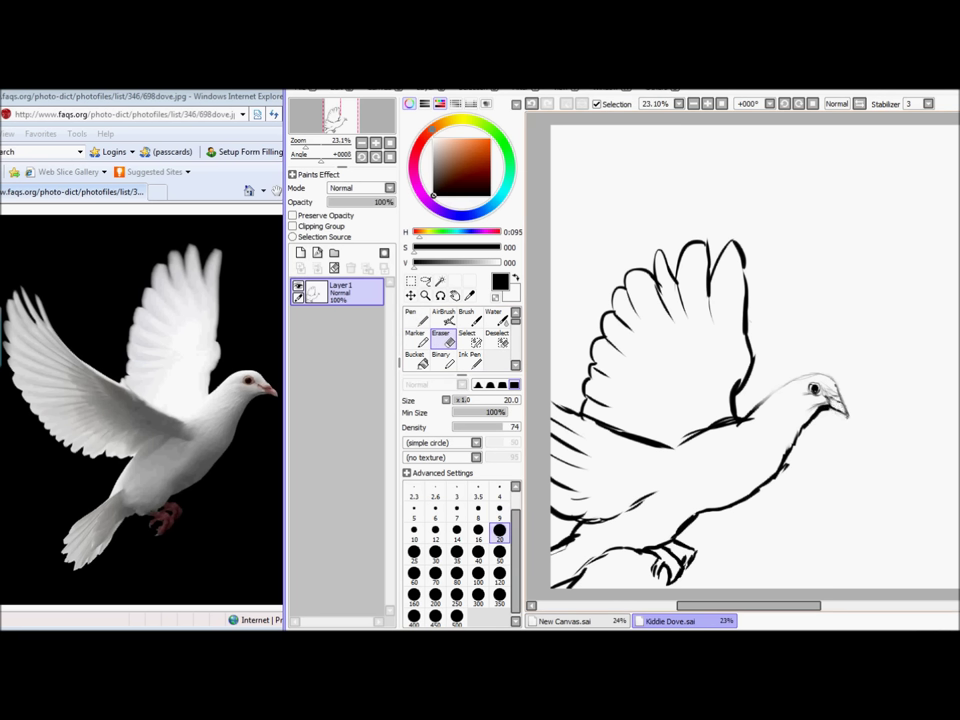
pyautogui.moveTo(620, 314); pyautogui.dragTo(614, 304)
pyautogui.press('n')
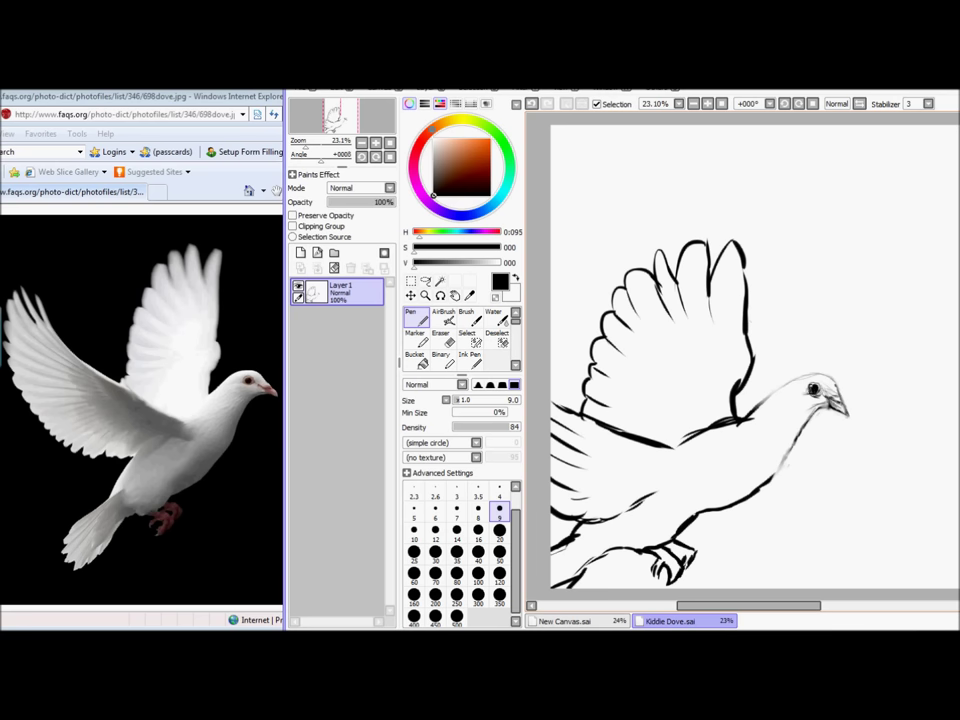
# Select the dove's eye and adjust its placement on the head with a transform.
pyautogui.hotkey('ctrl', 't')
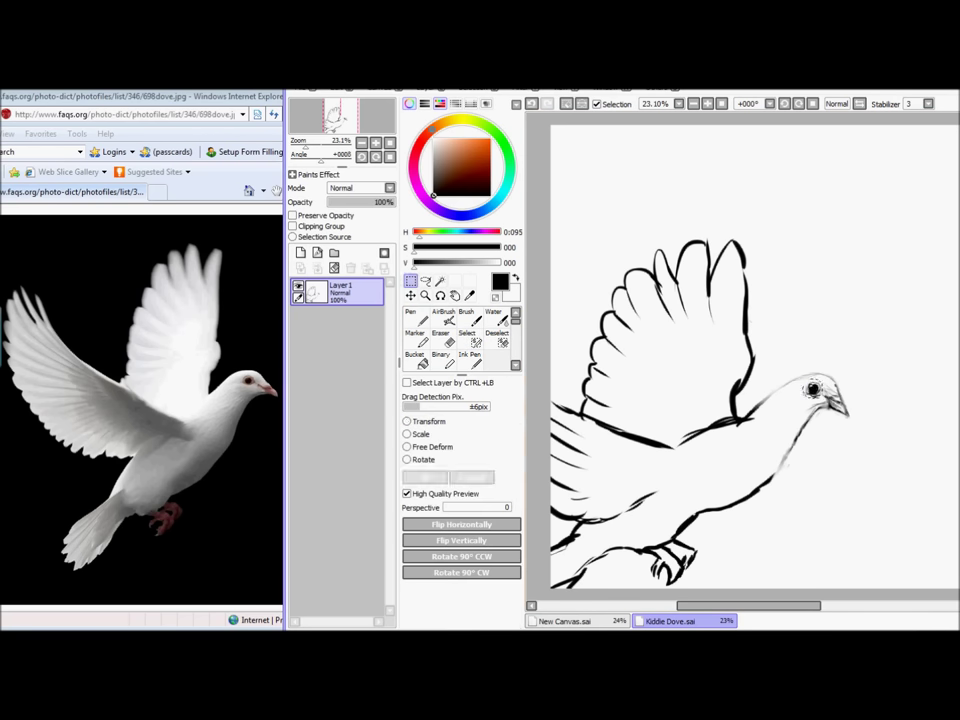
pyautogui.press('Return')
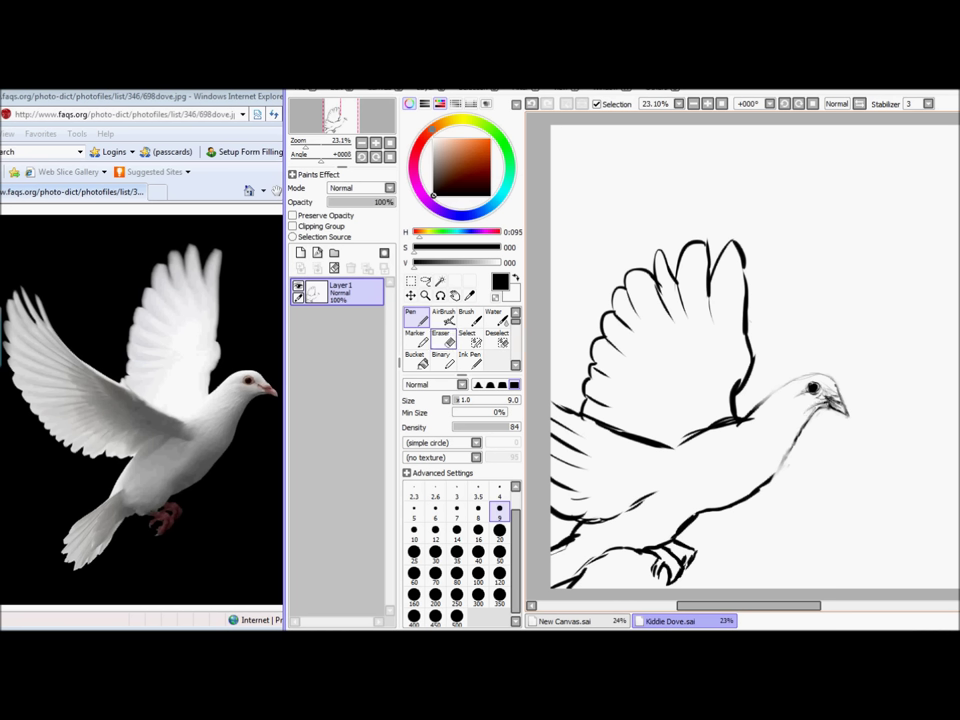
# Add fine feather strokes around the eye, face and neck with the Pen at size 9, cleaning up with the Eraser.
pyautogui.press('e')
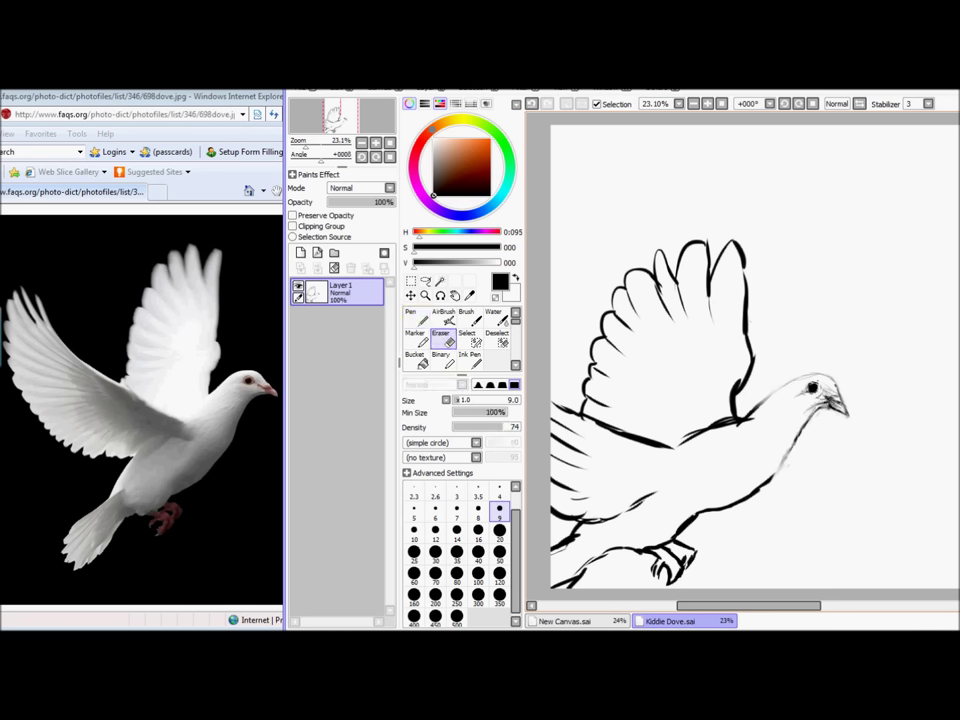
pyautogui.press('n')
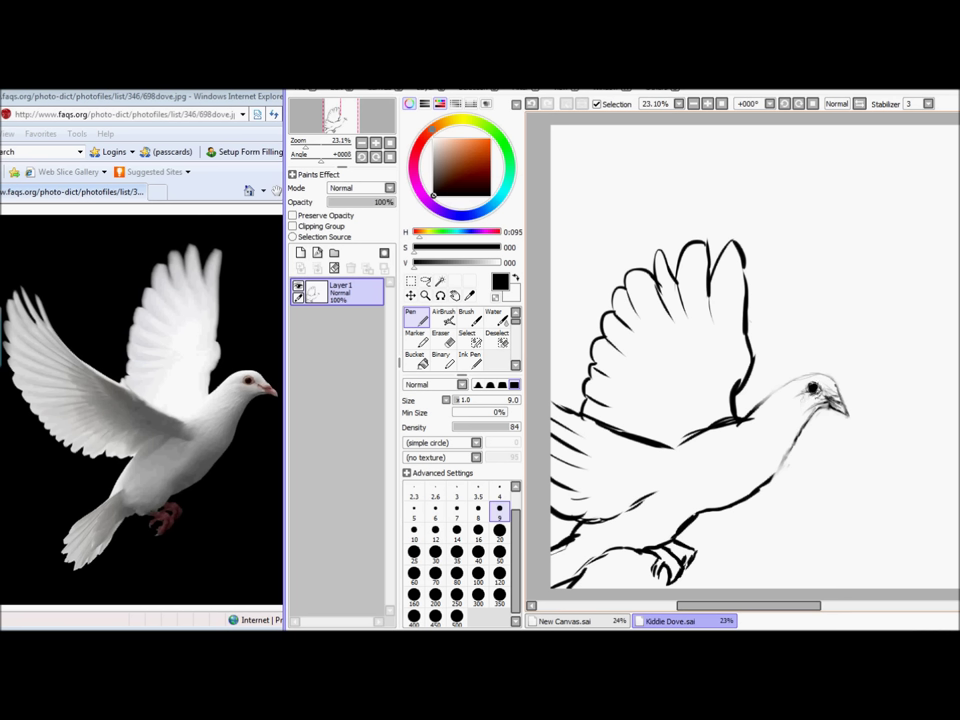
pyautogui.moveTo(807, 413); pyautogui.dragTo(788, 446)
# Shade the throat and the area around the beak and eye lightly with the Airbrush at size 50.
pyautogui.press('v')
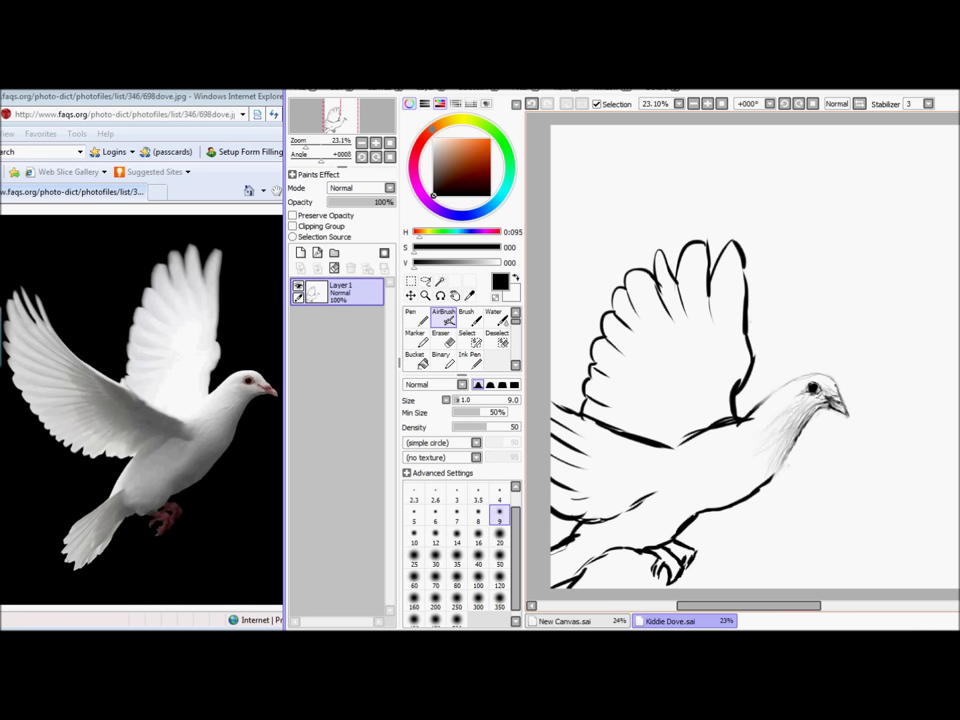
pyautogui.click(499, 557)
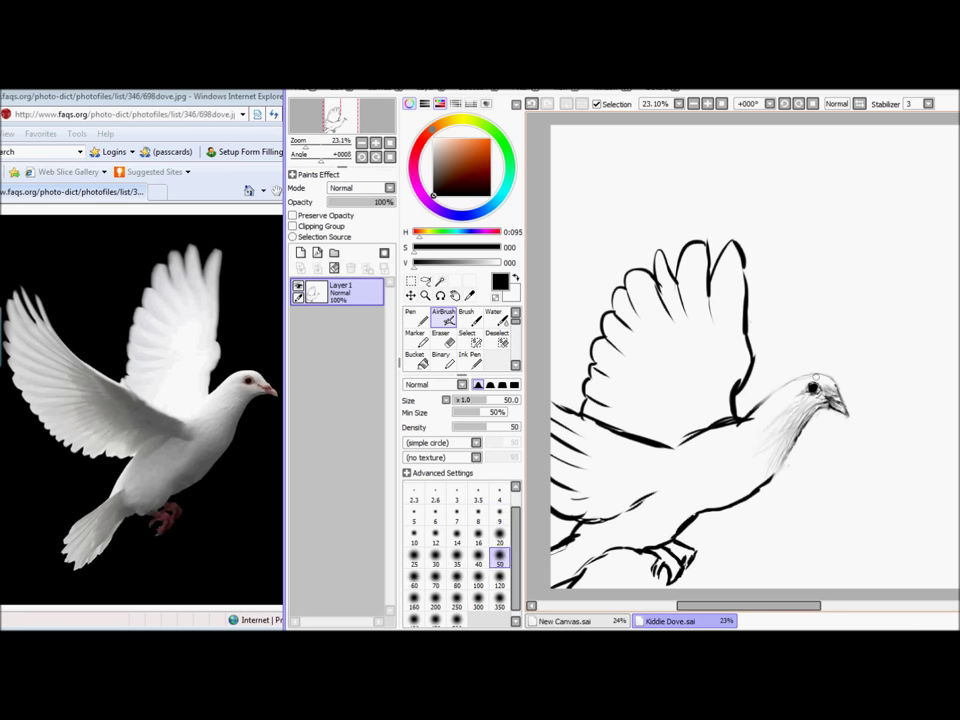
pyautogui.moveTo(813, 405); pyautogui.dragTo(779, 464)
pyautogui.moveTo(829, 404); pyautogui.dragTo(821, 388)
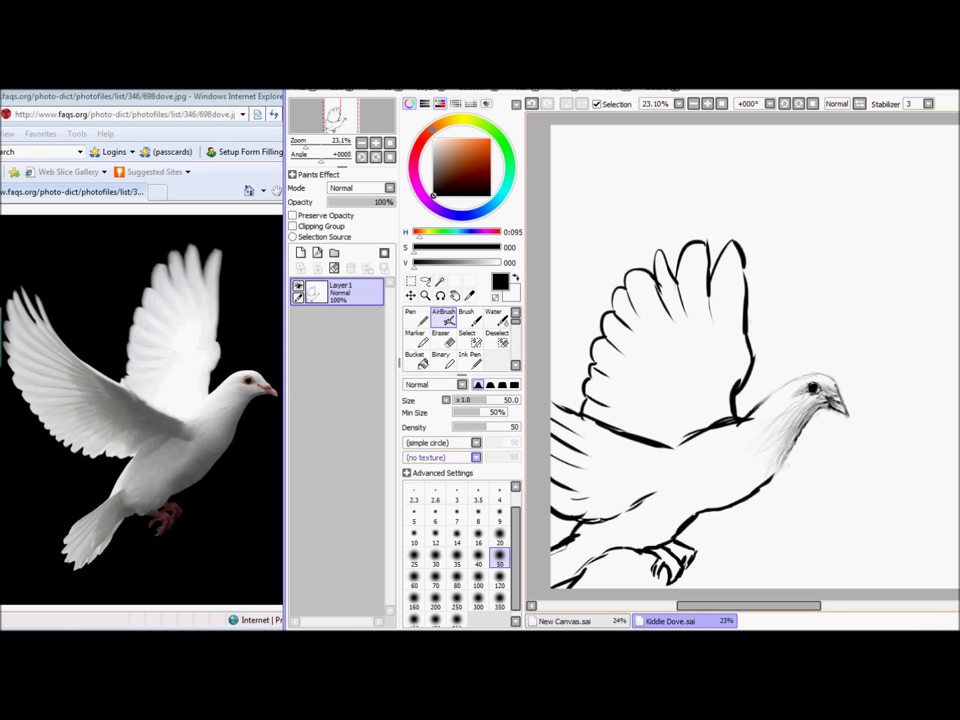
# Erase the thick breast and belly outline and replace it with fine Airbrush strokes at size 9.
pyautogui.click(443, 339)
pyautogui.click(444, 318)
pyautogui.click(499, 514)
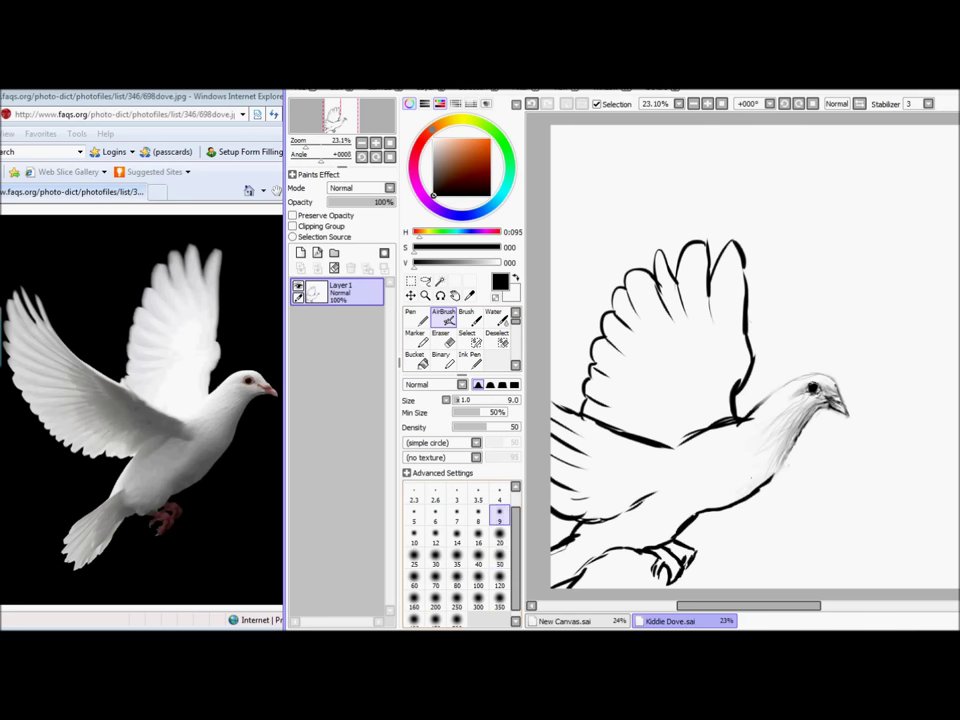
pyautogui.press('e')
pyautogui.moveTo(769, 481); pyautogui.dragTo(711, 512)
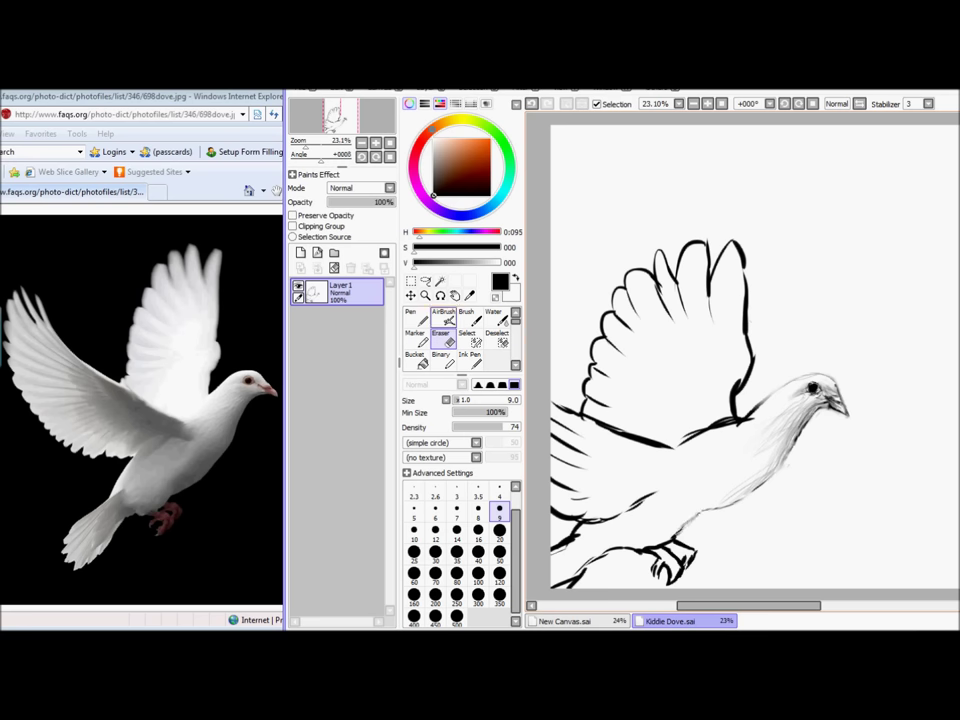
pyautogui.click(444, 317)
pyautogui.moveTo(768, 468)
pyautogui.mouseDown()
pyautogui.moveTo(732, 493)
pyautogui.moveTo(794, 440)
pyautogui.moveTo(690, 515)
pyautogui.moveTo(685, 495)
pyautogui.moveTo(775, 440)
pyautogui.moveTo(673, 521)
pyautogui.moveTo(690, 516)
pyautogui.mouseUp()
# Shade the body, raised wing, near wing and tail softly in black with the Airbrush at size 350.
pyautogui.click(499, 601)
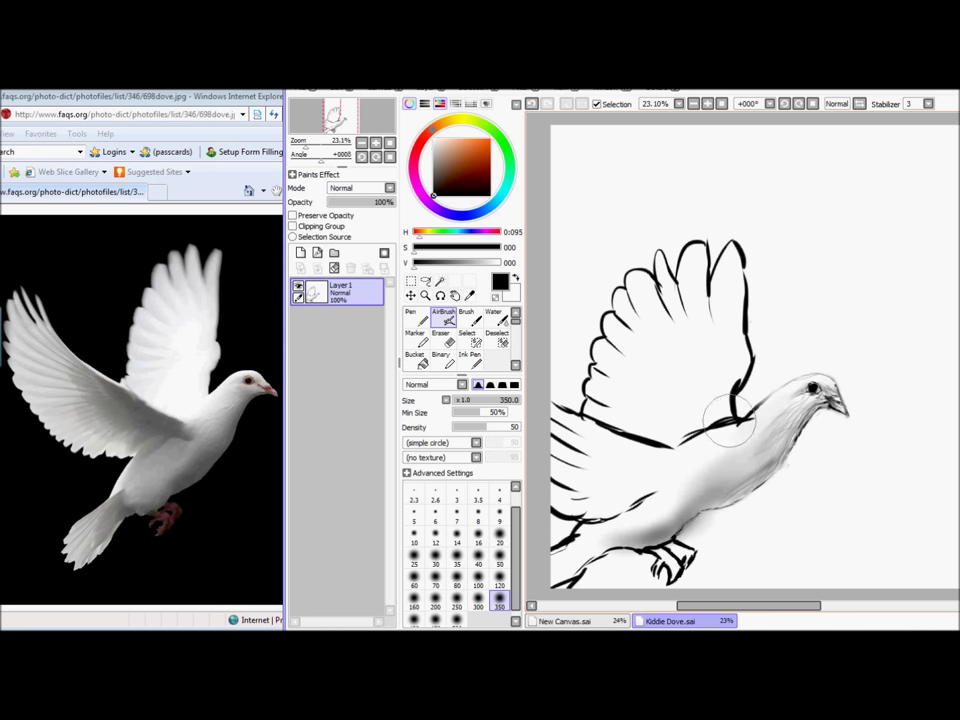
pyautogui.moveTo(738, 445); pyautogui.dragTo(634, 531)
pyautogui.moveTo(725, 228)
pyautogui.mouseDown()
pyautogui.moveTo(737, 257)
pyautogui.moveTo(697, 240)
pyautogui.moveTo(655, 290)
pyautogui.moveTo(636, 396)
pyautogui.mouseUp()
pyautogui.moveTo(565, 438)
pyautogui.mouseDown()
pyautogui.moveTo(676, 452)
pyautogui.moveTo(660, 456)
pyautogui.moveTo(664, 478)
pyautogui.moveTo(650, 493)
pyautogui.moveTo(607, 506)
pyautogui.moveTo(617, 476)
pyautogui.moveTo(580, 415)
pyautogui.moveTo(613, 488)
pyautogui.moveTo(610, 470)
pyautogui.moveTo(631, 459)
pyautogui.moveTo(650, 472)
pyautogui.moveTo(590, 416)
pyautogui.moveTo(626, 463)
pyautogui.moveTo(564, 575)
pyautogui.moveTo(567, 555)
pyautogui.moveTo(719, 537)
pyautogui.moveTo(667, 555)
pyautogui.moveTo(660, 548)
pyautogui.moveTo(697, 548)
pyautogui.mouseUp()
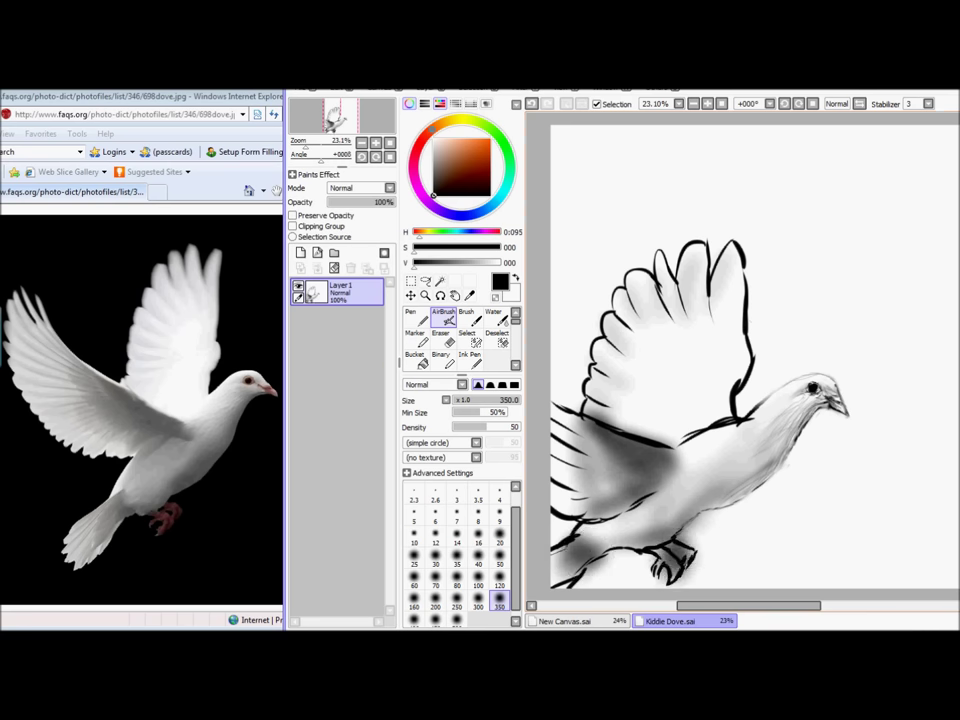
# Thin the raised wing's inner edge and the back outline with the Eraser and the Pen at size 9.
pyautogui.press('e')
pyautogui.press('n')
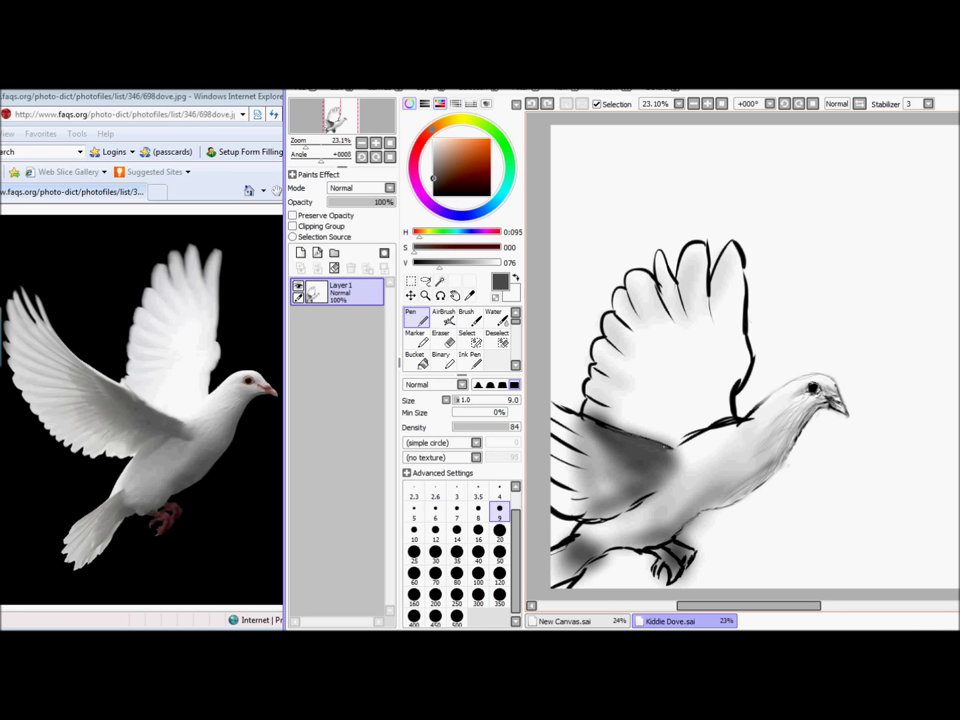
pyautogui.press('e')
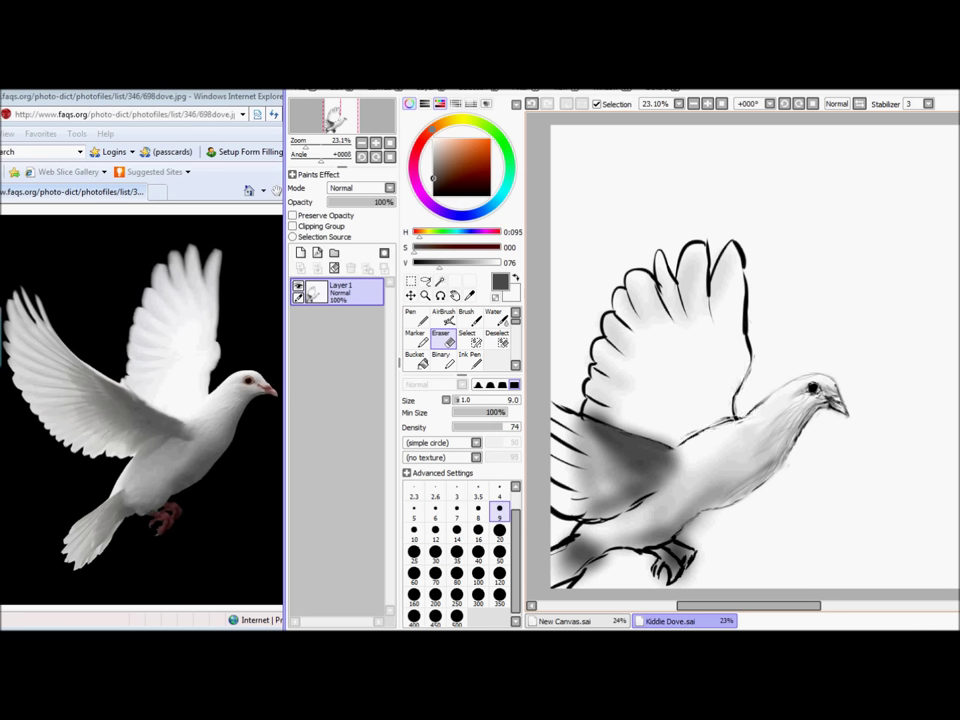
pyautogui.click(417, 318)
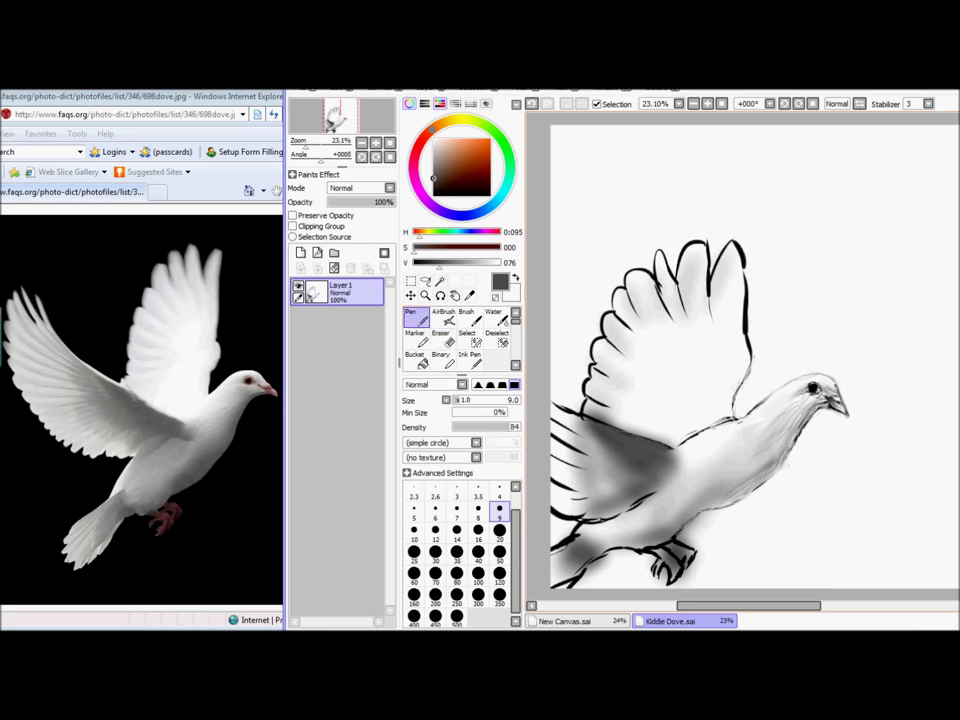
# Darken the near wing's shoulder and lower edge with black Airbrush strokes, using size 50.
pyautogui.click(444, 318)
pyautogui.click(499, 515)
pyautogui.click(433, 195)
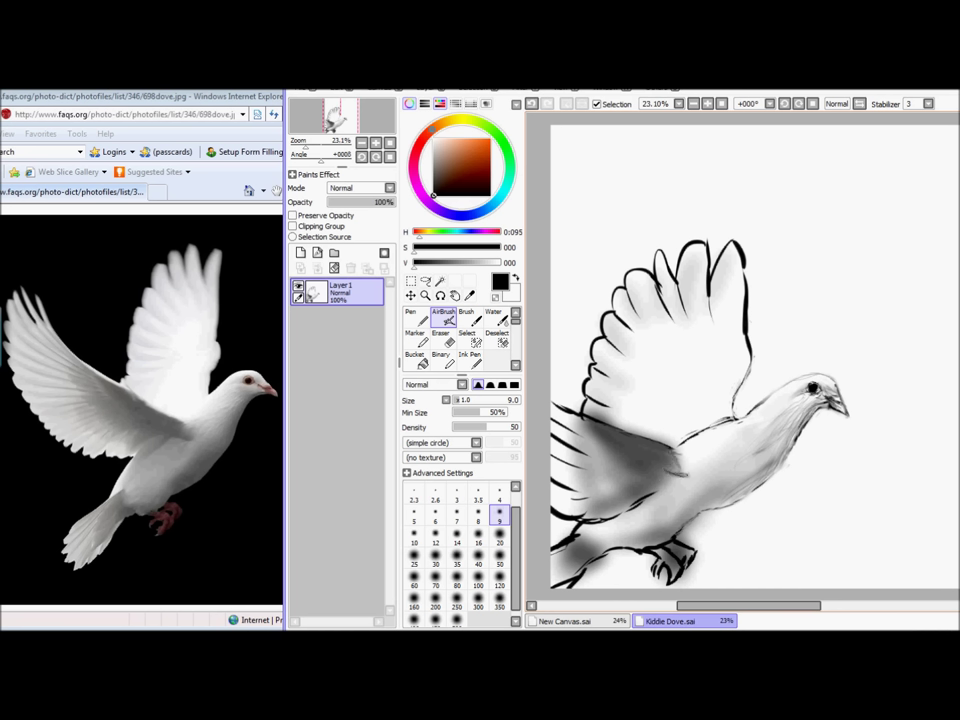
pyautogui.hotkey('ctrl', 'z')
pyautogui.click(499, 558)
pyautogui.moveTo(668, 470)
pyautogui.mouseDown()
pyautogui.moveTo(684, 472)
pyautogui.moveTo(688, 462)
pyautogui.moveTo(682, 468)
pyautogui.mouseUp()
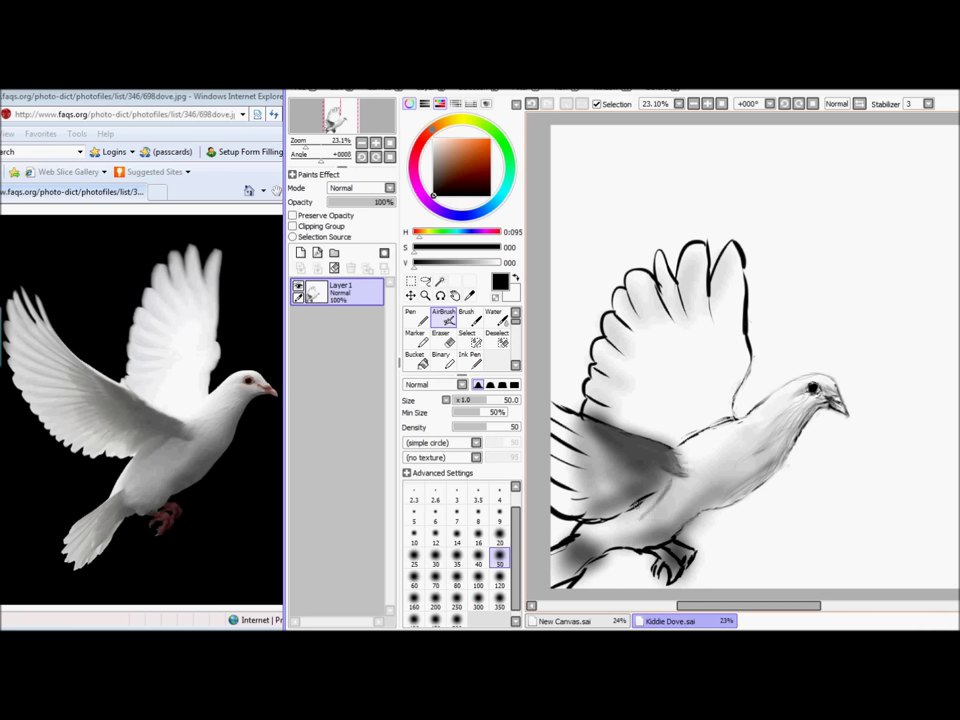
# Fade the near wing's feather lines and erase most of the back outline with the Eraser at size 50.
pyautogui.press('e')
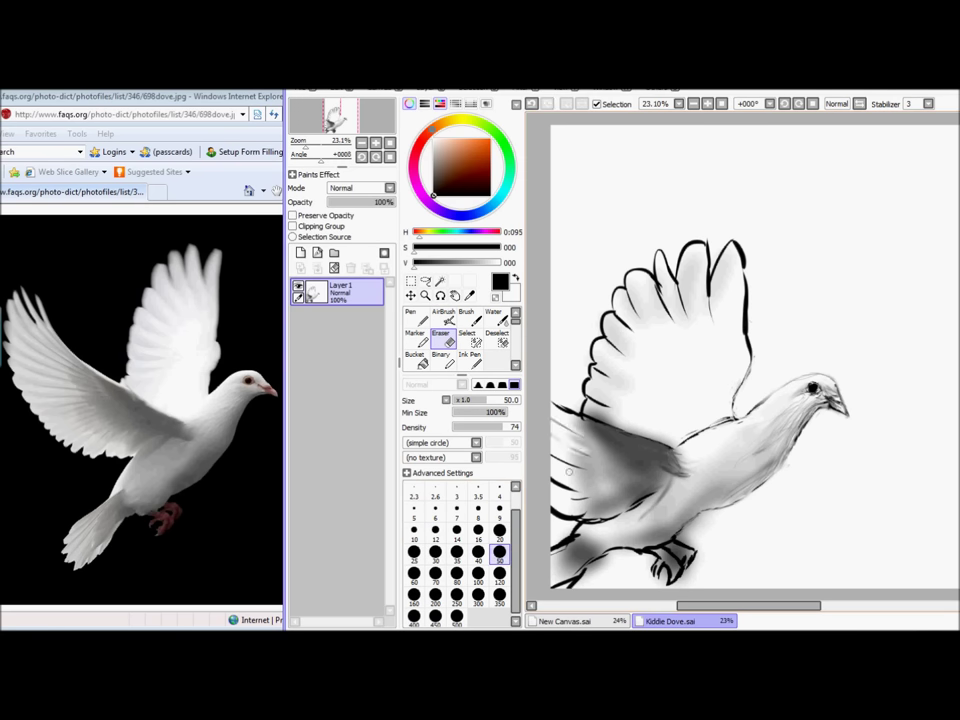
pyautogui.moveTo(618, 452); pyautogui.dragTo(595, 438)
pyautogui.moveTo(697, 437)
pyautogui.mouseDown()
pyautogui.moveTo(722, 415)
pyautogui.moveTo(703, 432)
pyautogui.moveTo(740, 421)
pyautogui.mouseUp()
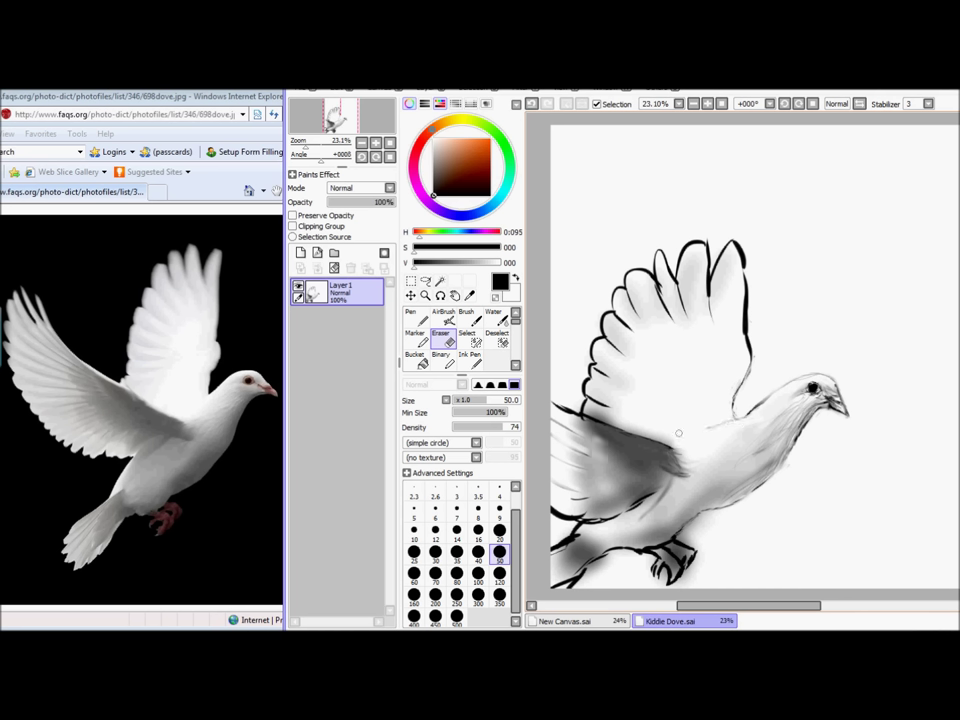
pyautogui.press('n')
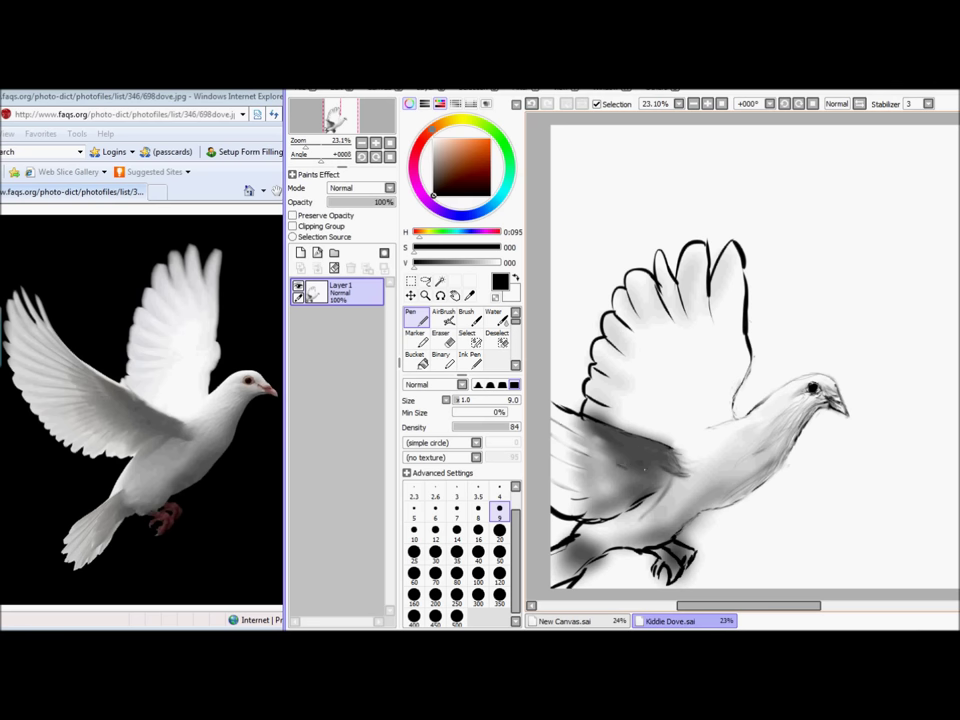
# Erase the thick black outline around the raised wing's feathers with the Eraser at size 50, leaving the soft shading.
pyautogui.press('e')
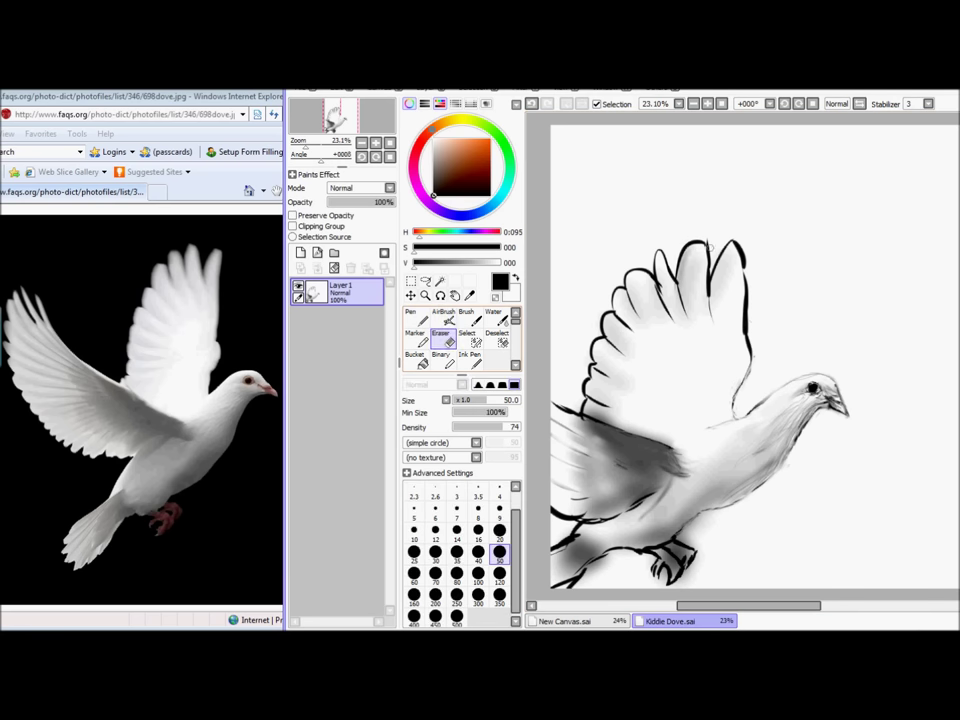
pyautogui.moveTo(679, 280); pyautogui.dragTo(696, 242)
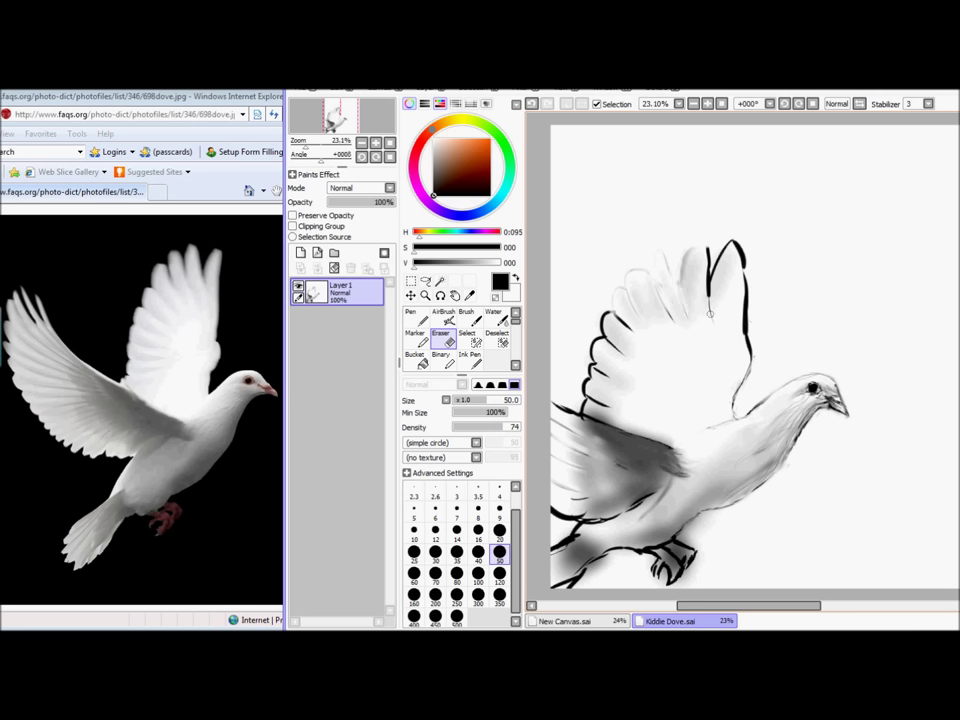
pyautogui.moveTo(708, 248); pyautogui.dragTo(716, 330)
pyautogui.moveTo(734, 243); pyautogui.dragTo(751, 293)
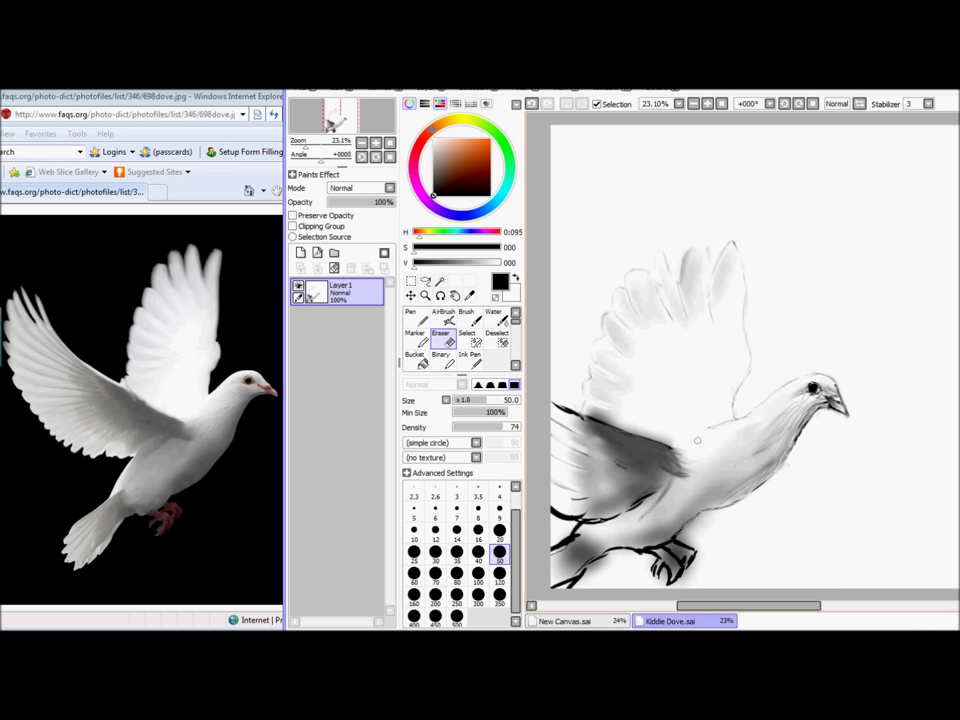
# Detail and darken the belly with the Pen at size 9 and the Airbrush at size 120, and thin the leg and tail outlines with the Eraser.
pyautogui.press('n')
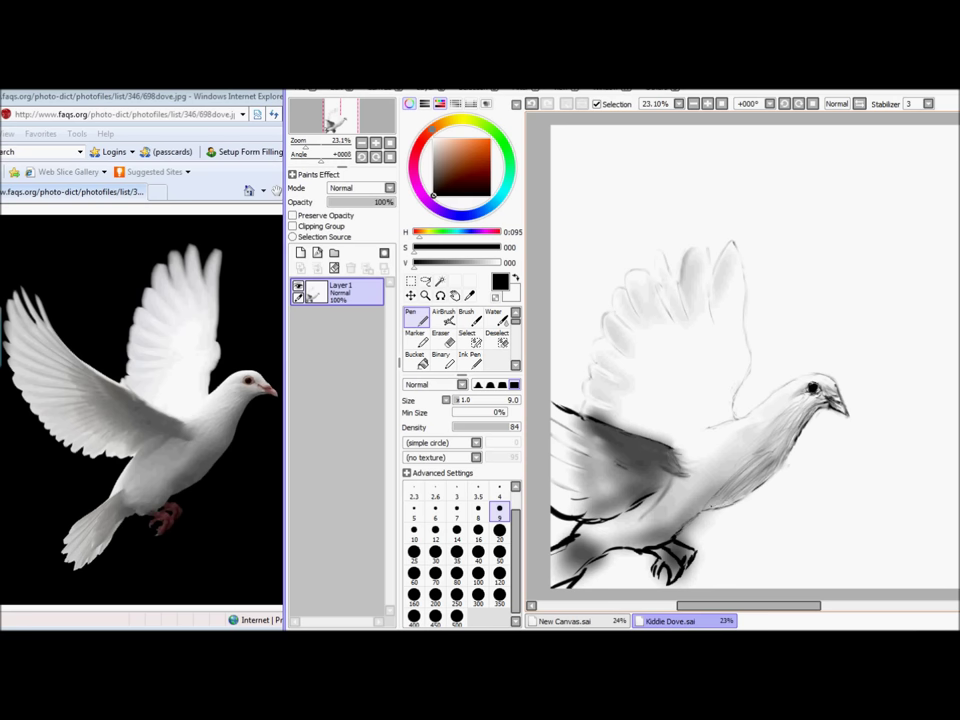
pyautogui.press('v')
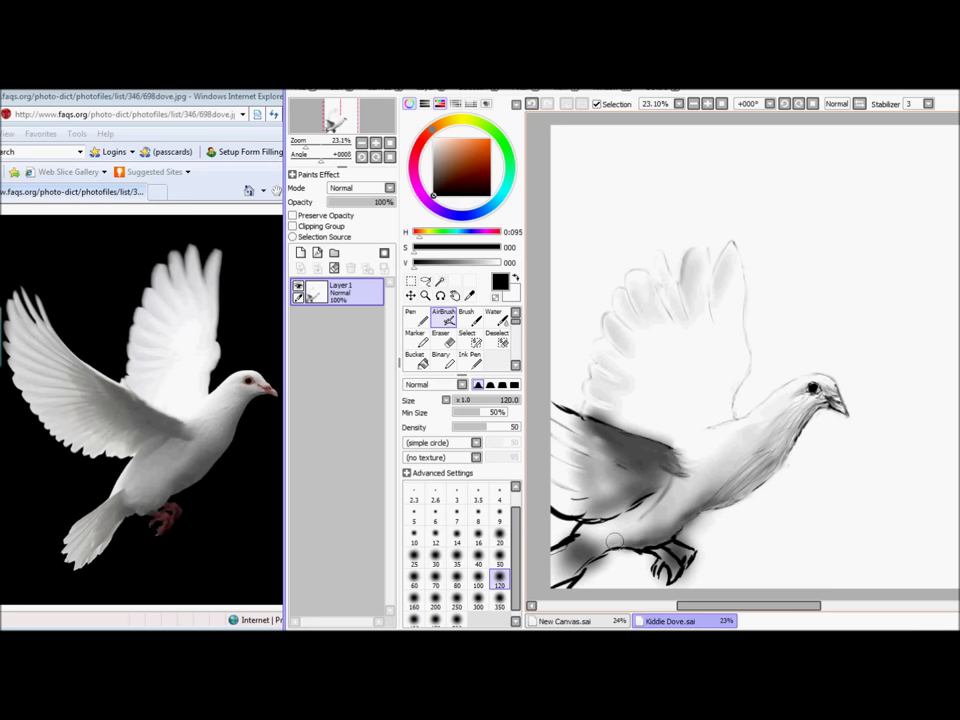
pyautogui.press('e')
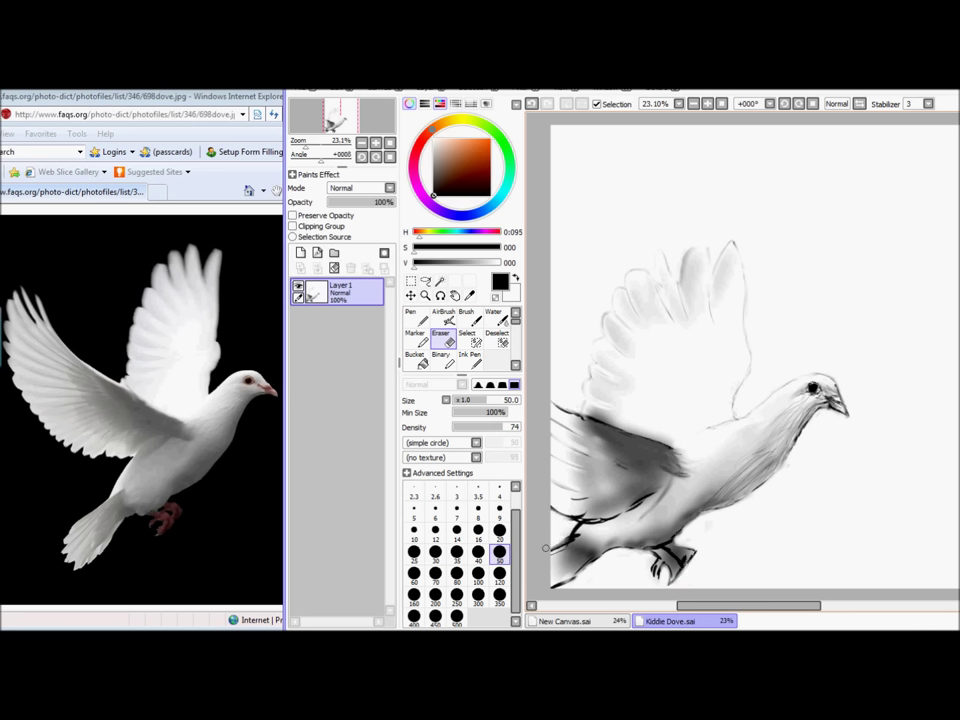
pyautogui.click(443, 316)
pyautogui.click(499, 598)
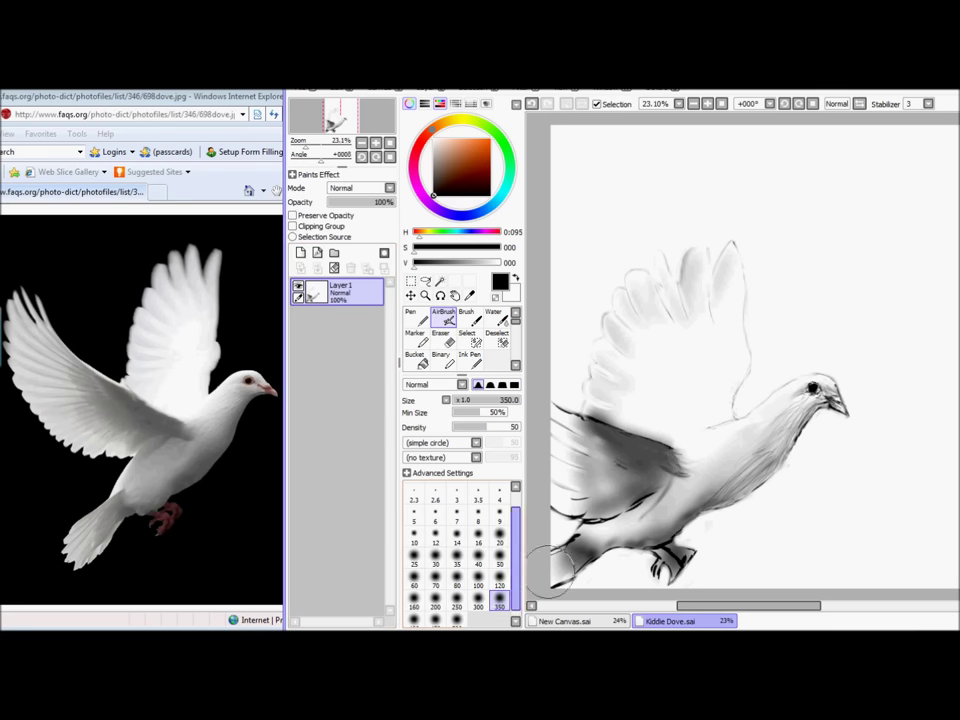
pyautogui.moveTo(823, 444)
pyautogui.mouseDown()
pyautogui.moveTo(839, 418)
pyautogui.moveTo(838, 378)
pyautogui.moveTo(799, 365)
pyautogui.moveTo(733, 412)
pyautogui.mouseUp()
pyautogui.click(300, 253)
pyautogui.moveTo(343, 291); pyautogui.dragTo(343, 330)
pyautogui.hotkey('ctrl', 'z')
pyautogui.hotkey('ctrl', 'z')
pyautogui.hotkey('ctrl', 'z')
# Add a new layer beneath the dove layer and paint the background around the dove black with the Airbrush at size 350 and the Pen.
pyautogui.click(300, 253)
pyautogui.moveTo(760, 395)
pyautogui.mouseDown()
pyautogui.moveTo(748, 210)
pyautogui.moveTo(813, 360)
pyautogui.moveTo(864, 354)
pyautogui.moveTo(848, 410)
pyautogui.moveTo(866, 423)
pyautogui.moveTo(707, 546)
pyautogui.moveTo(686, 583)
pyautogui.moveTo(565, 560)
pyautogui.moveTo(731, 580)
pyautogui.moveTo(750, 531)
pyautogui.moveTo(864, 441)
pyautogui.moveTo(858, 372)
pyautogui.moveTo(819, 333)
pyautogui.moveTo(643, 229)
pyautogui.moveTo(724, 208)
pyautogui.moveTo(568, 300)
pyautogui.moveTo(570, 218)
pyautogui.moveTo(707, 108)
pyautogui.moveTo(671, 124)
pyautogui.moveTo(564, 212)
pyautogui.mouseUp()
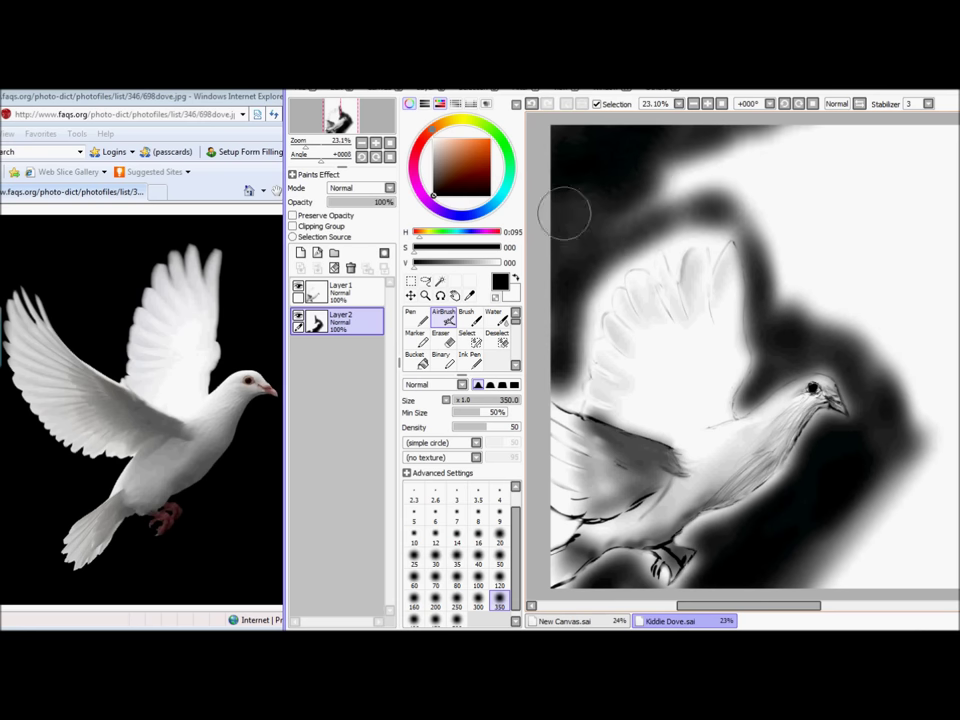
pyautogui.press('n')
pyautogui.moveTo(640, 258)
pyautogui.mouseDown()
pyautogui.moveTo(568, 231)
pyautogui.moveTo(940, 145)
pyautogui.moveTo(940, 570)
pyautogui.moveTo(893, 522)
pyautogui.moveTo(900, 420)
pyautogui.moveTo(825, 396)
pyautogui.moveTo(874, 141)
pyautogui.moveTo(668, 171)
pyautogui.moveTo(810, 313)
pyautogui.moveTo(845, 265)
pyautogui.mouseUp()
pyautogui.click(443, 318)
pyautogui.moveTo(799, 317)
pyautogui.mouseDown()
pyautogui.moveTo(778, 285)
pyautogui.moveTo(870, 381)
pyautogui.moveTo(874, 407)
pyautogui.moveTo(780, 343)
pyautogui.moveTo(766, 246)
pyautogui.moveTo(718, 193)
pyautogui.moveTo(555, 320)
pyautogui.mouseUp()
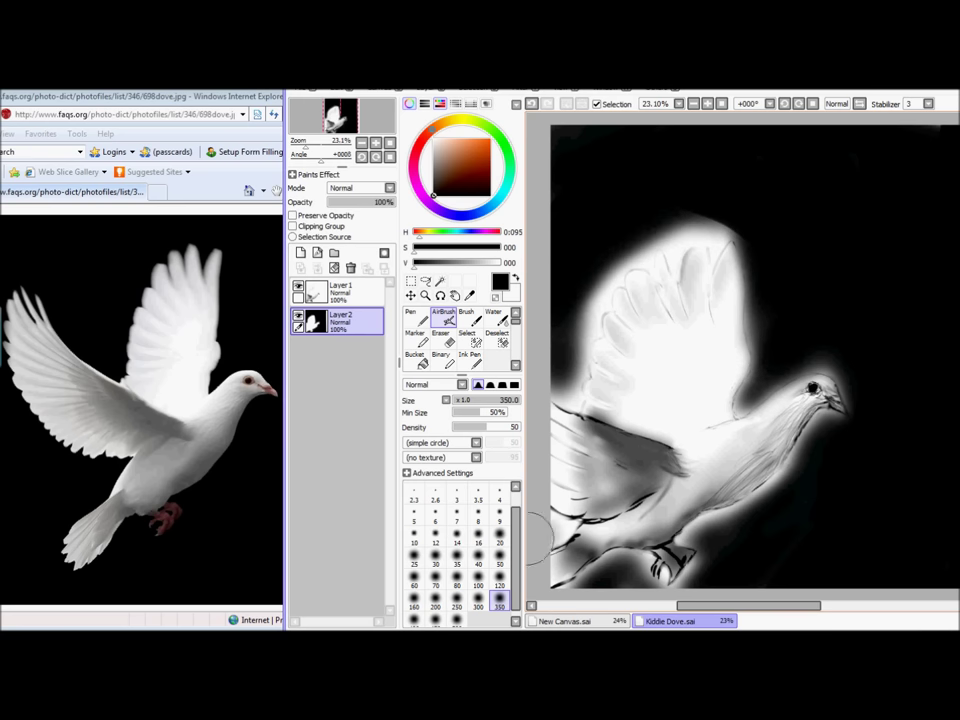
# Darken the background up to and between the raised wing's feather tips with black Airbrush strokes at size 100.
pyautogui.click(478, 577)
pyautogui.moveTo(664, 226)
pyautogui.mouseDown()
pyautogui.moveTo(672, 246)
pyautogui.moveTo(682, 210)
pyautogui.moveTo(714, 241)
pyautogui.moveTo(666, 241)
pyautogui.moveTo(685, 231)
pyautogui.mouseUp()
pyautogui.moveTo(752, 231); pyautogui.dragTo(723, 218)
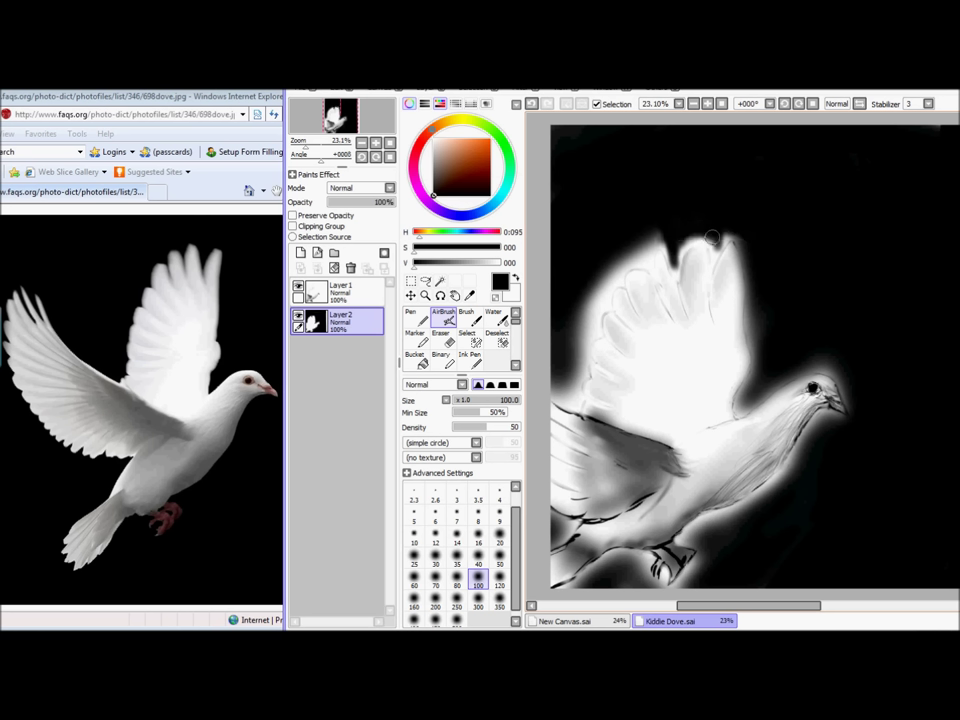
pyautogui.moveTo(673, 249)
pyautogui.mouseDown()
pyautogui.moveTo(641, 246)
pyautogui.moveTo(644, 236)
pyautogui.moveTo(644, 249)
pyautogui.moveTo(623, 253)
pyautogui.moveTo(635, 260)
pyautogui.moveTo(593, 292)
pyautogui.moveTo(622, 259)
pyautogui.moveTo(606, 264)
pyautogui.moveTo(576, 342)
pyautogui.moveTo(651, 244)
pyautogui.moveTo(664, 242)
pyautogui.moveTo(682, 273)
pyautogui.moveTo(691, 236)
pyautogui.moveTo(740, 234)
pyautogui.mouseUp()
pyautogui.moveTo(602, 324)
pyautogui.mouseDown()
pyautogui.moveTo(576, 288)
pyautogui.moveTo(590, 298)
pyautogui.moveTo(583, 368)
pyautogui.moveTo(569, 358)
pyautogui.moveTo(575, 383)
pyautogui.moveTo(587, 356)
pyautogui.moveTo(553, 364)
pyautogui.moveTo(566, 390)
pyautogui.moveTo(543, 390)
pyautogui.moveTo(562, 366)
pyautogui.mouseUp()
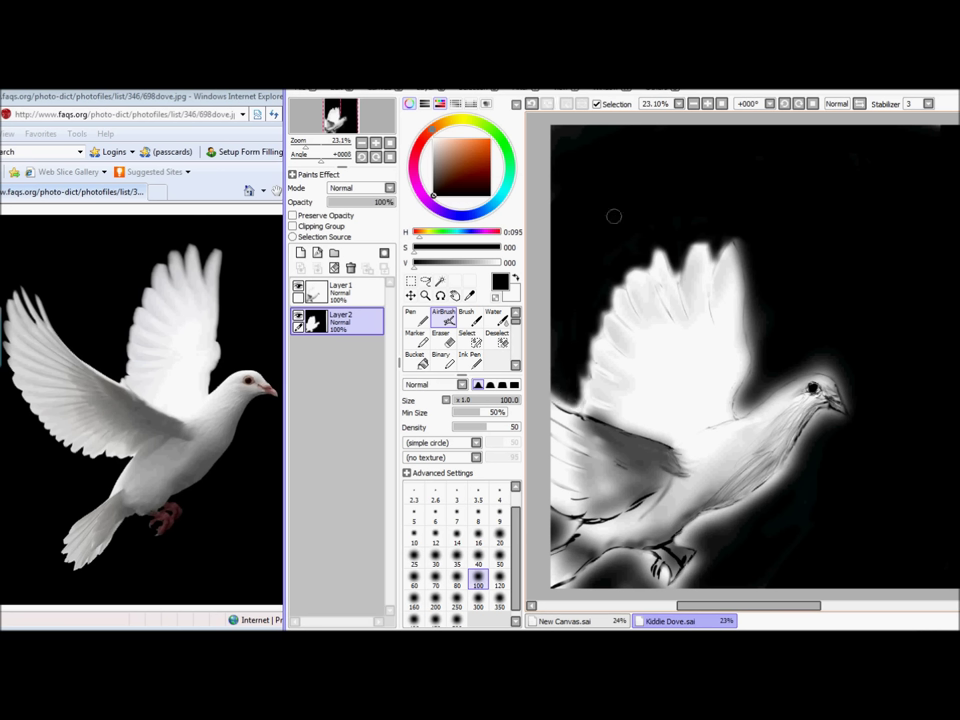
pyautogui.moveTo(812, 455)
pyautogui.mouseDown()
pyautogui.moveTo(780, 478)
pyautogui.moveTo(773, 496)
pyautogui.moveTo(690, 536)
pyautogui.moveTo(719, 517)
pyautogui.mouseUp()
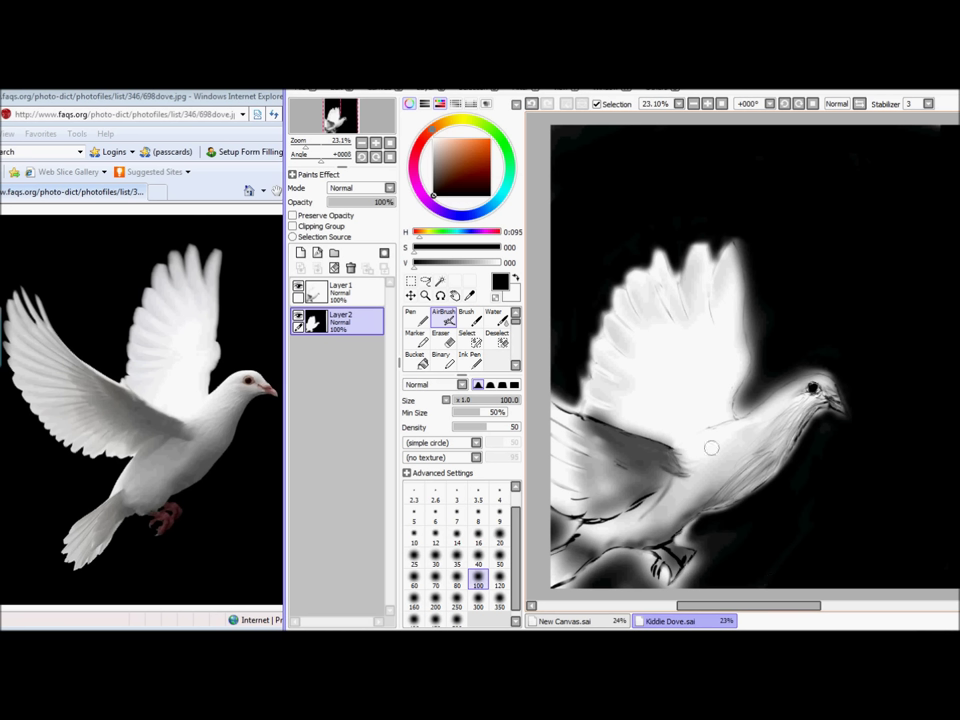
pyautogui.click(499, 598)
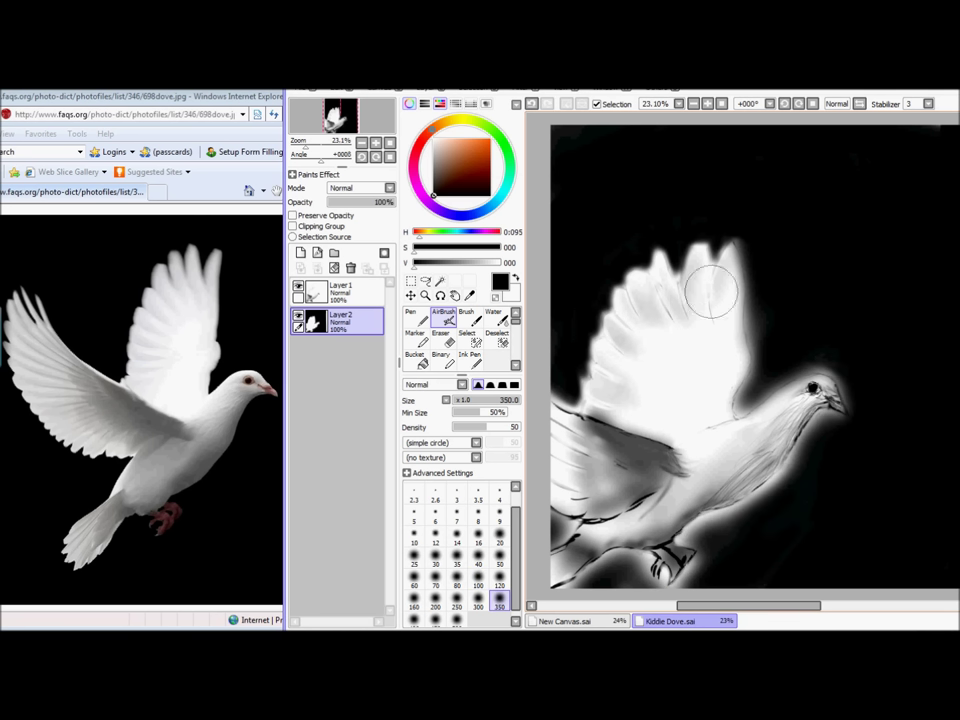
pyautogui.press('[')
pyautogui.press('[')
pyautogui.press('[')
pyautogui.press('[')
pyautogui.press('[')
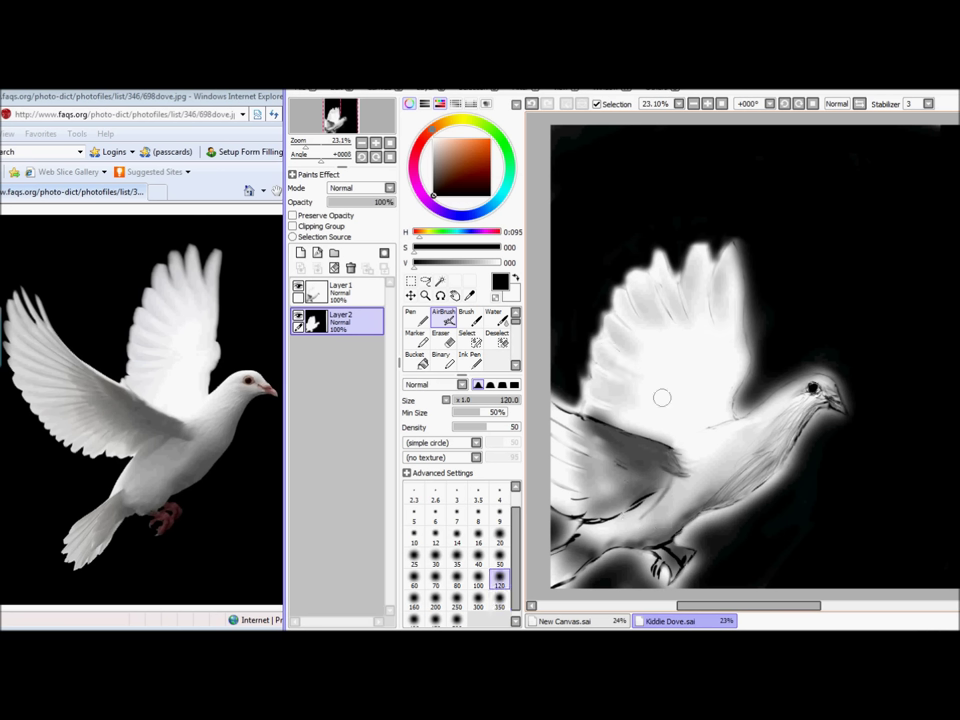
pyautogui.press(']')
pyautogui.press(']')
pyautogui.press(']')
pyautogui.press(']')
pyautogui.press(']')
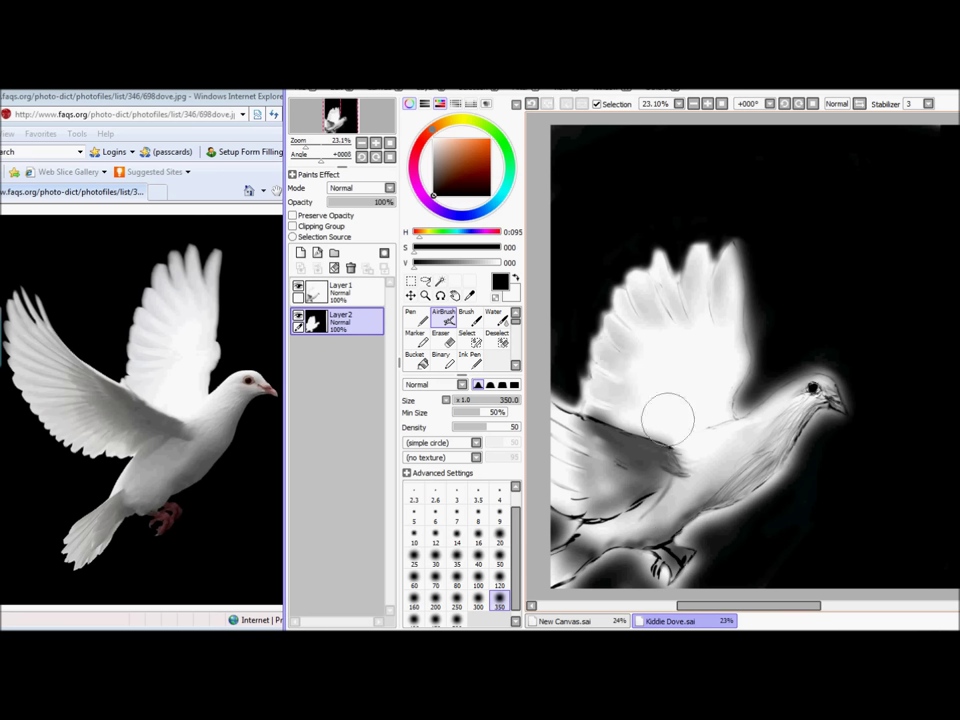
# Soften the near wing's edges, the legs and the tail on Layer1 with the Blur brush at size 120.
pyautogui.scroll(-3, 494, 333)
pyautogui.click(496, 333)
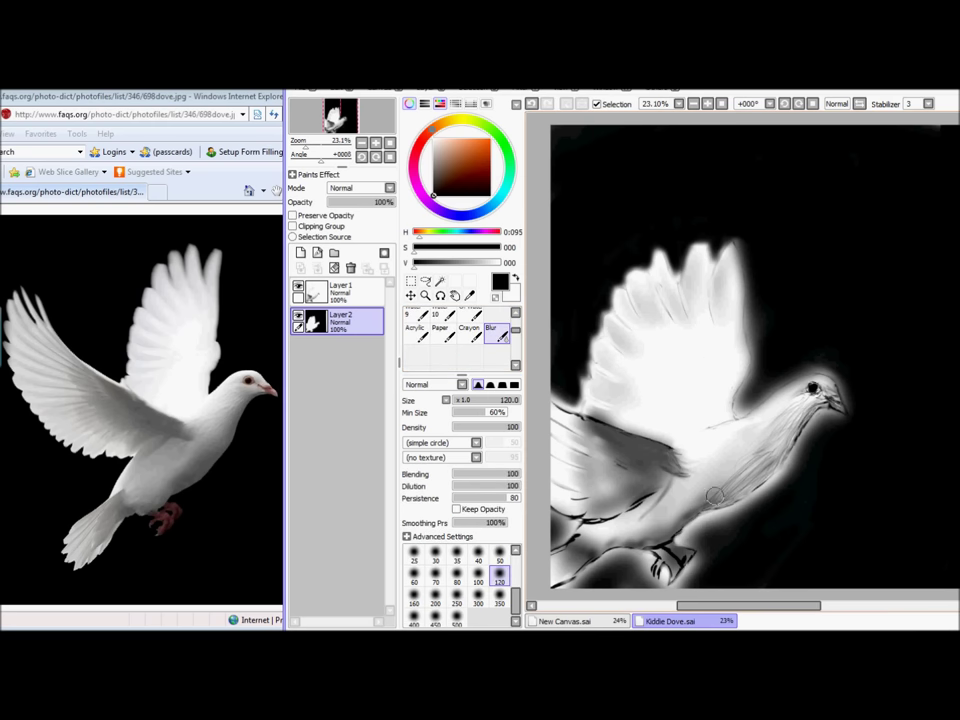
pyautogui.click(340, 290)
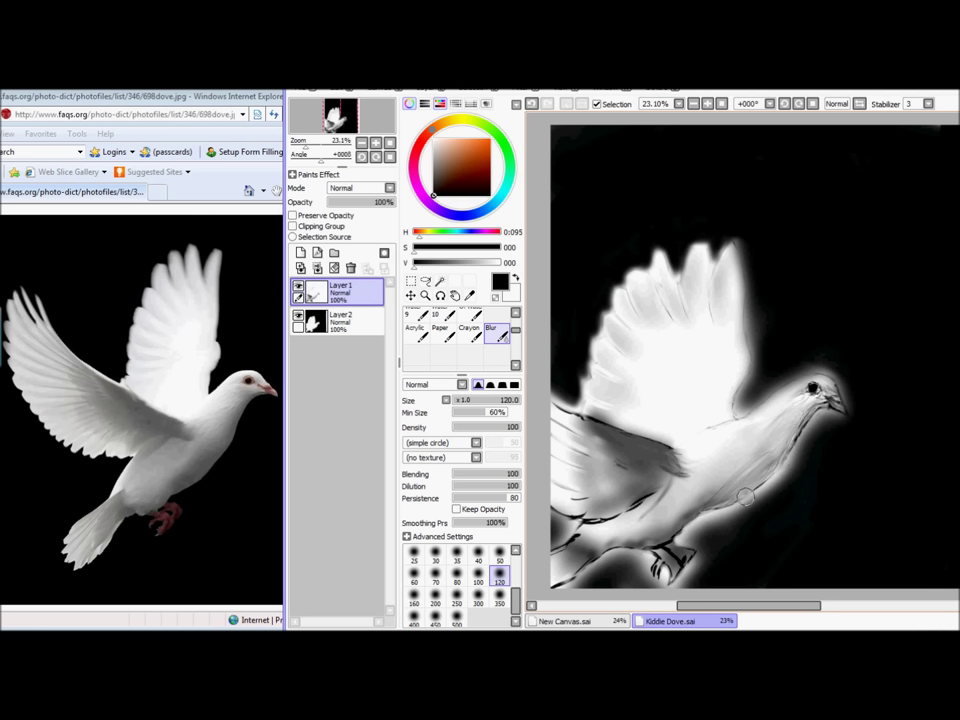
pyautogui.moveTo(561, 412); pyautogui.dragTo(653, 452)
pyautogui.moveTo(645, 498); pyautogui.dragTo(570, 515)
pyautogui.moveTo(655, 539)
pyautogui.mouseDown()
pyautogui.moveTo(671, 537)
pyautogui.moveTo(667, 565)
pyautogui.mouseUp()
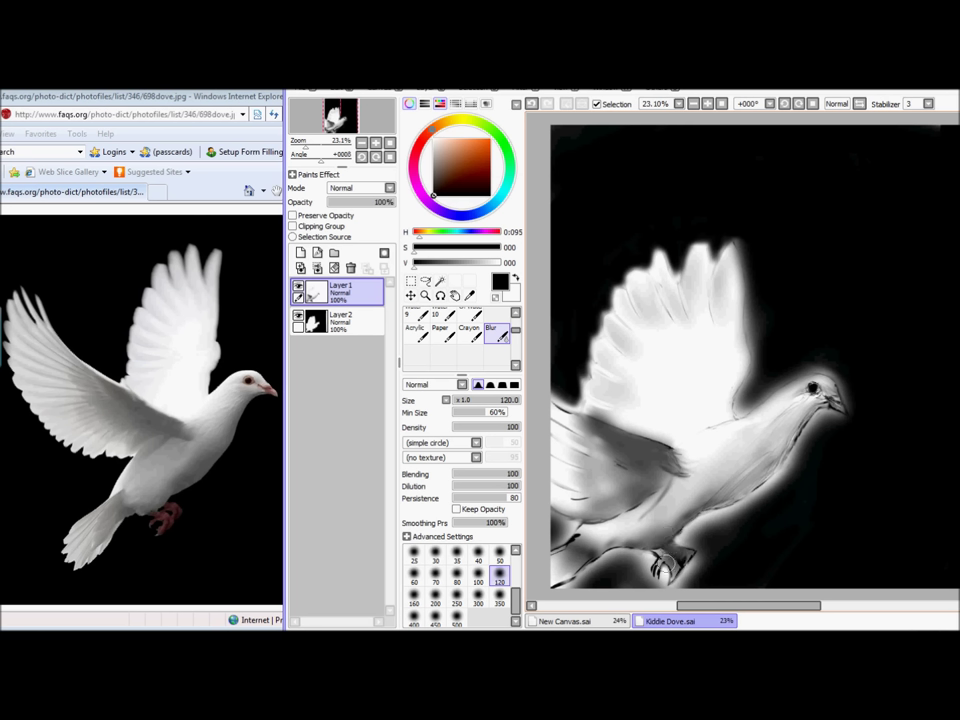
pyautogui.moveTo(564, 558)
pyautogui.mouseDown()
pyautogui.moveTo(568, 549)
pyautogui.moveTo(562, 577)
pyautogui.moveTo(590, 560)
pyautogui.mouseUp()
pyautogui.moveTo(674, 450); pyautogui.dragTo(680, 461)
pyautogui.hotkey('ctrl', 'z')
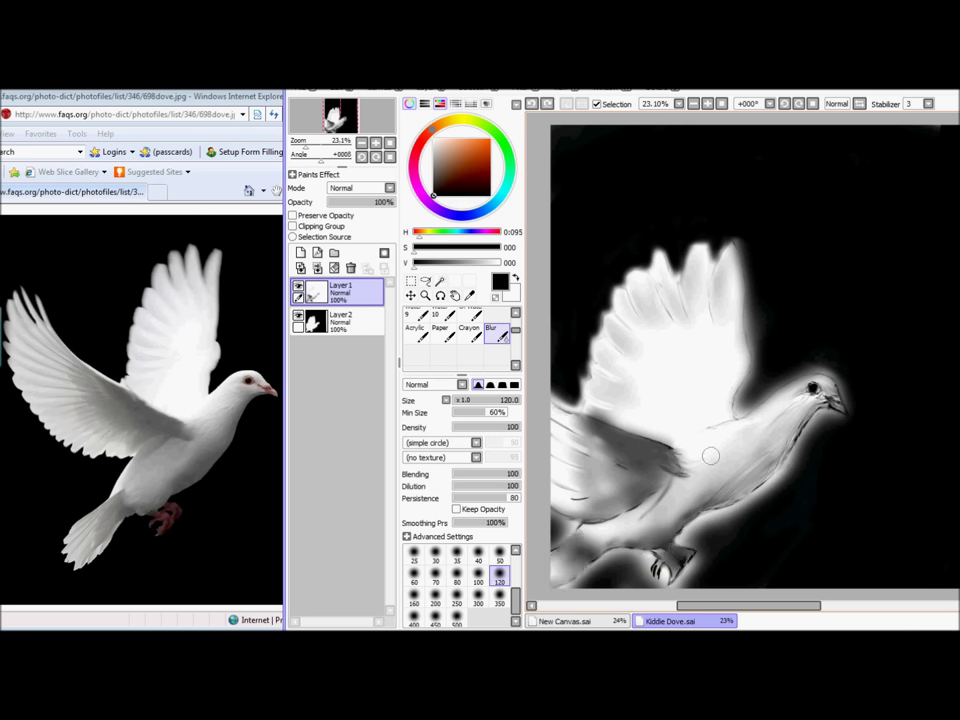
pyautogui.click(499, 598)
pyautogui.click(433, 139)
pyautogui.moveTo(744, 400)
pyautogui.mouseDown()
pyautogui.moveTo(738, 408)
pyautogui.moveTo(790, 388)
pyautogui.moveTo(804, 360)
pyautogui.mouseUp()
pyautogui.click(346, 321)
pyautogui.hotkey('ctrl', 'z')
pyautogui.hotkey('ctrl', 'z')
pyautogui.hotkey('ctrl', 'z')
pyautogui.hotkey('ctrl', 'z')
# Paint a soft white glow around the dove's silhouette on Layer2 with the Airbrush at size 350.
pyautogui.click(346, 321)
pyautogui.scroll(3, 460, 335)
pyautogui.click(443, 318)
pyautogui.moveTo(751, 400)
pyautogui.mouseDown()
pyautogui.moveTo(791, 378)
pyautogui.moveTo(849, 402)
pyautogui.moveTo(681, 532)
pyautogui.mouseUp()
pyautogui.moveTo(753, 370)
pyautogui.mouseDown()
pyautogui.moveTo(746, 284)
pyautogui.moveTo(714, 274)
pyautogui.moveTo(714, 289)
pyautogui.moveTo(678, 243)
pyautogui.moveTo(650, 243)
pyautogui.moveTo(648, 284)
pyautogui.moveTo(609, 319)
pyautogui.moveTo(595, 373)
pyautogui.moveTo(556, 385)
pyautogui.moveTo(519, 380)
pyautogui.moveTo(630, 562)
pyautogui.mouseUp()
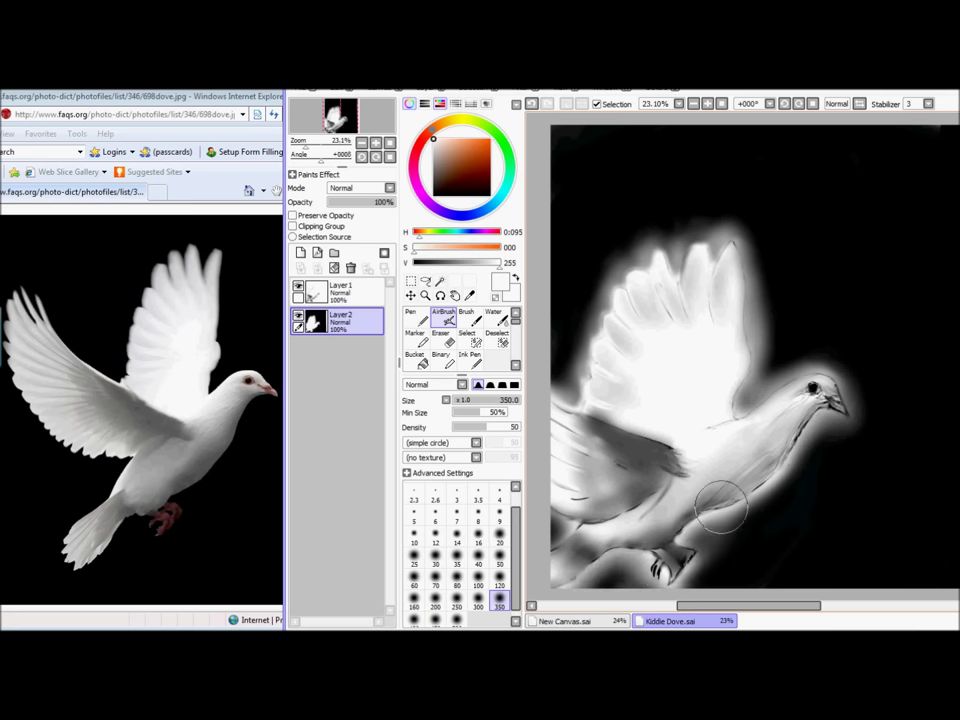
pyautogui.click(340, 291)
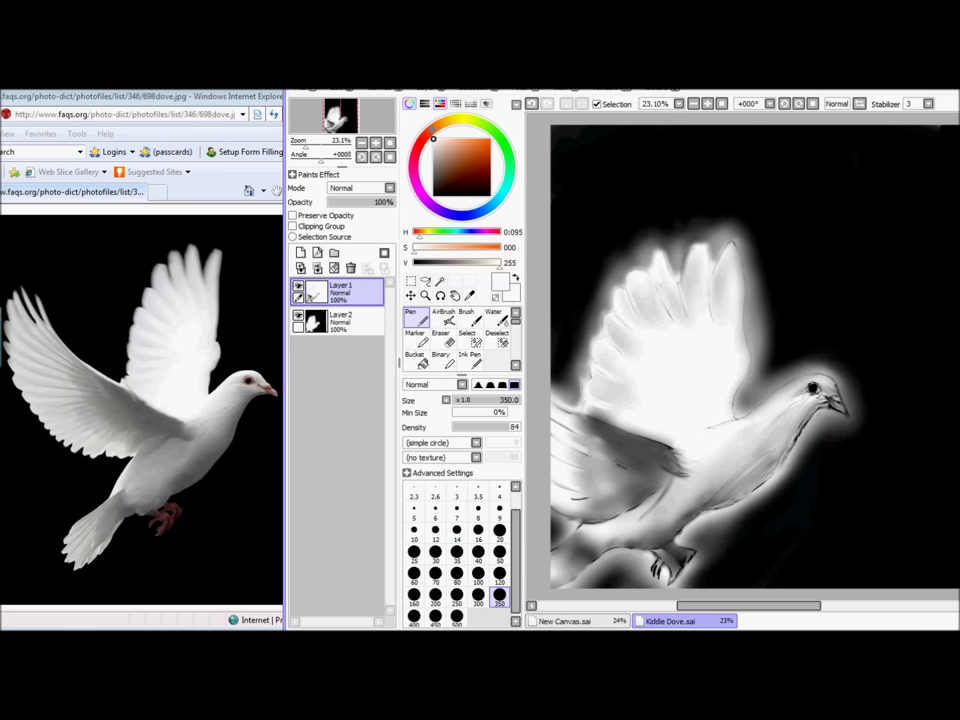
pyautogui.click(493, 316)
pyautogui.hotkey('ctrl', 'z')
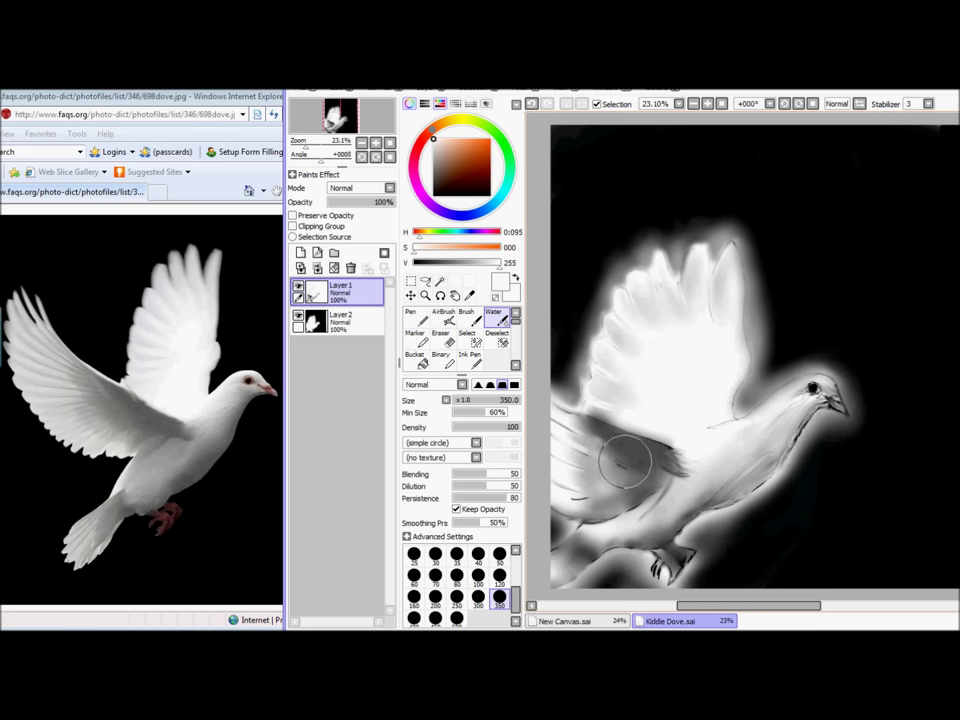
# Draw fine black feather lines across the near wing on Layer1 with the Pen at size 2.6.
pyautogui.click(416, 318)
pyautogui.click(499, 532)
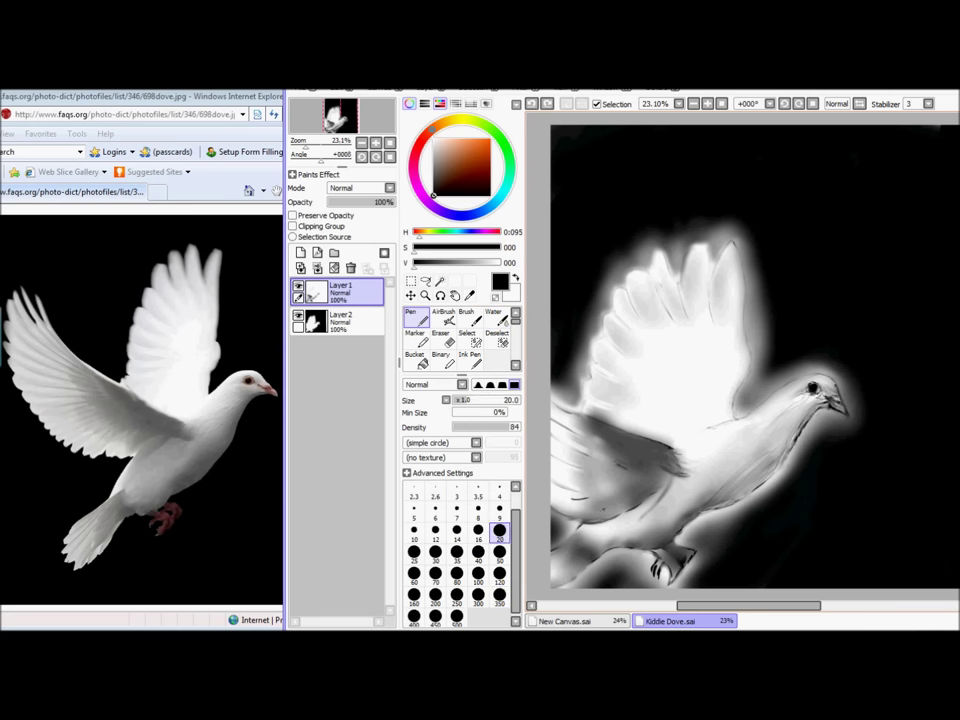
pyautogui.click(499, 511)
pyautogui.moveTo(615, 460); pyautogui.dragTo(636, 463)
pyautogui.hotkey('ctrl', 'z')
pyautogui.click(499, 490)
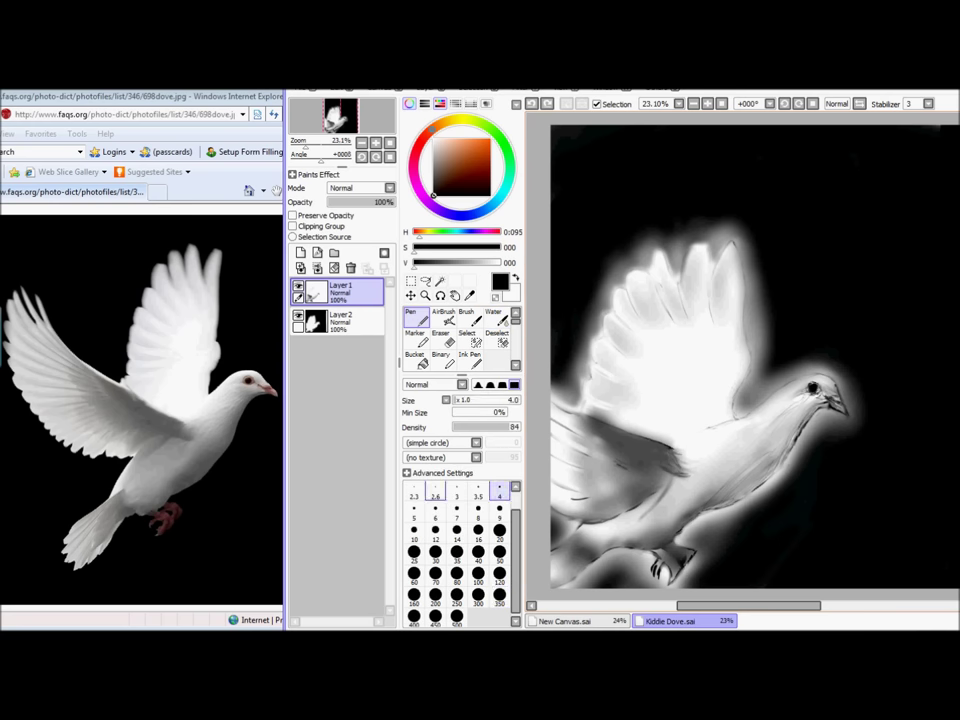
pyautogui.click(435, 490)
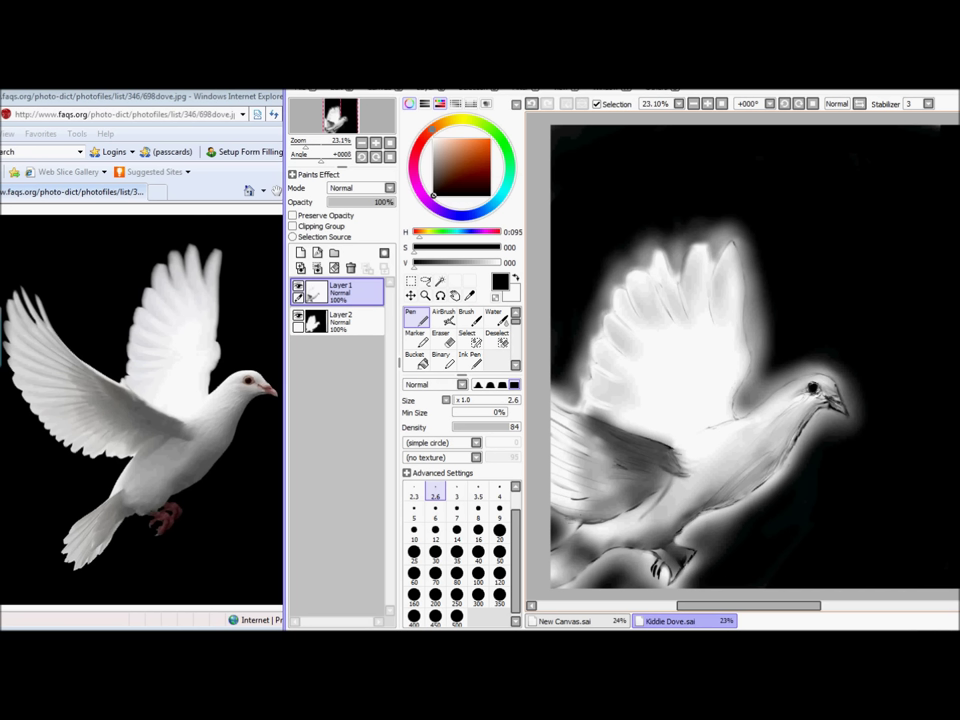
# Dab white on the near wing's lower feather tips with the Pen at size 50, and detail the tail and feet with fine black lines at size 2.6.
pyautogui.click(433, 139)
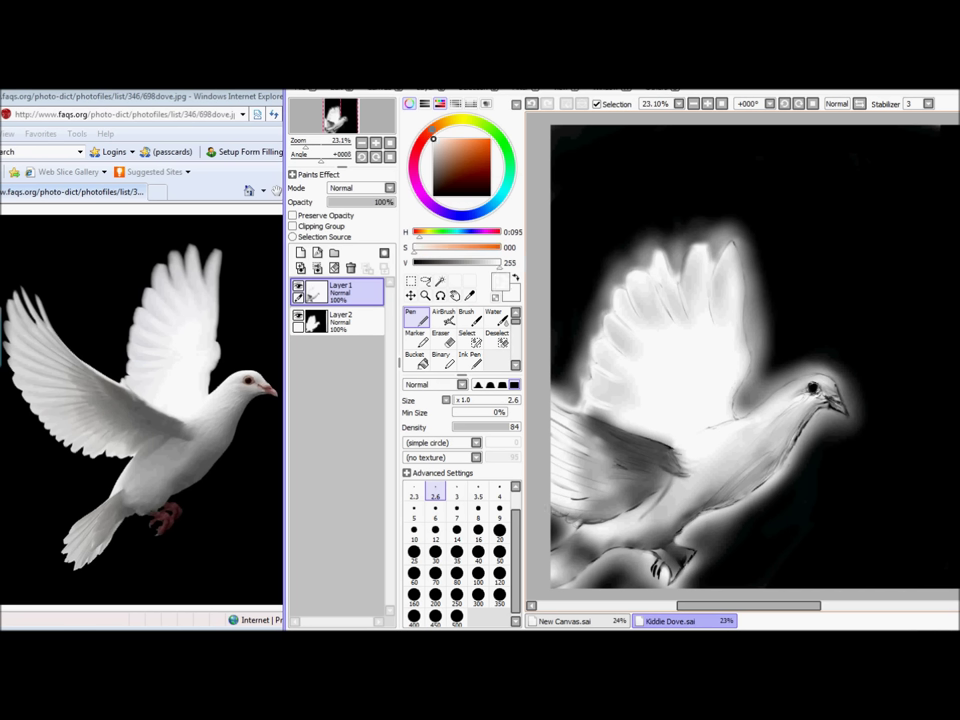
pyautogui.click(499, 552)
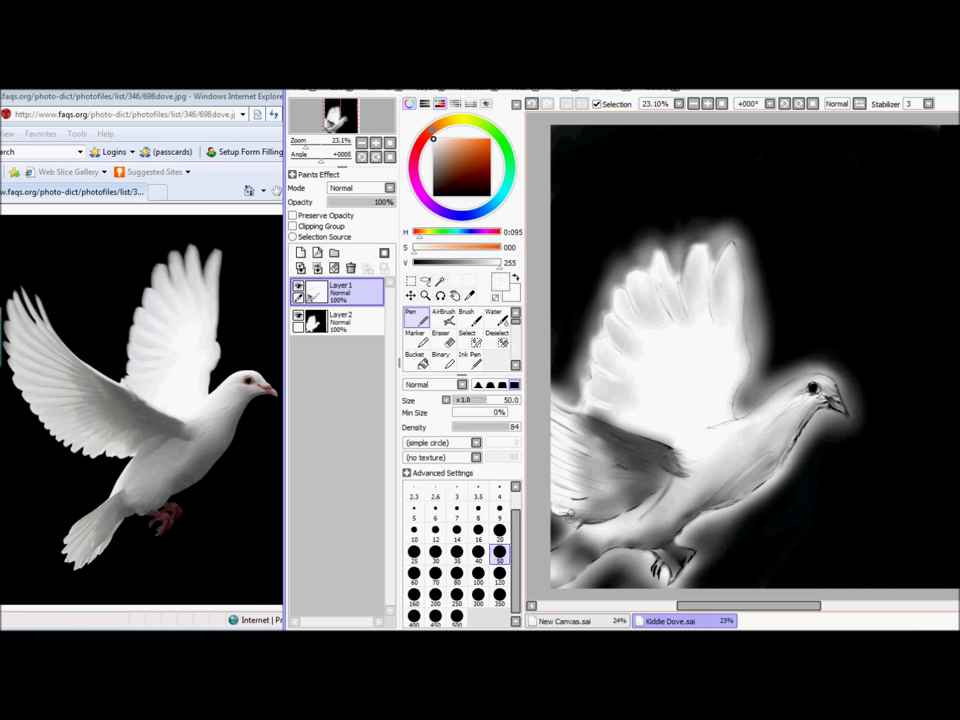
pyautogui.click(433, 195)
pyautogui.click(456, 494)
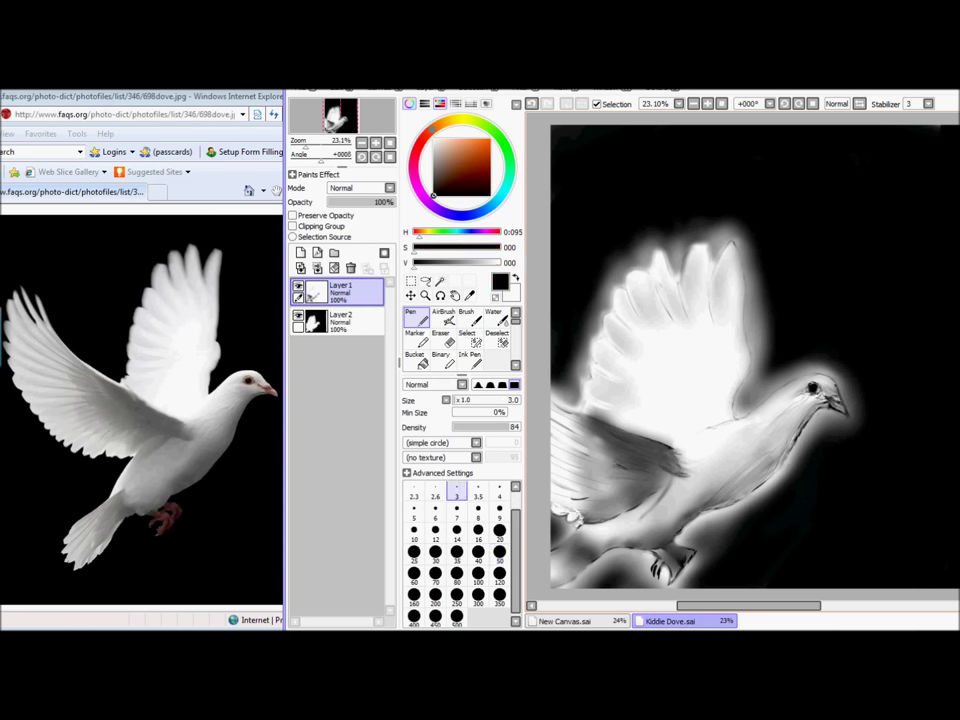
pyautogui.click(435, 492)
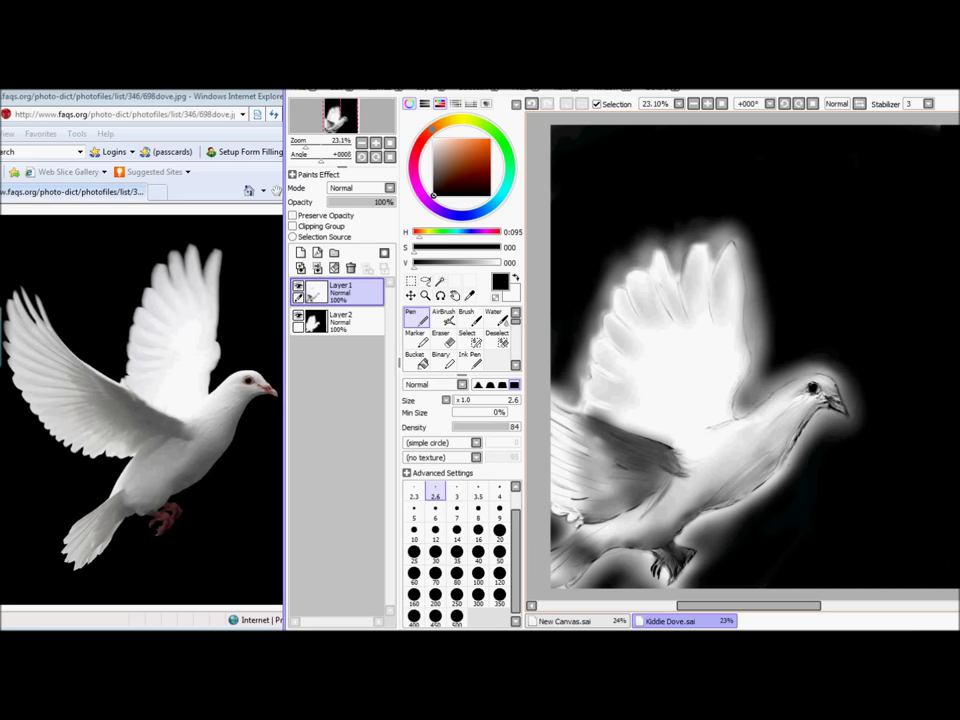
# Extend the glow outward from the raised wing in wispy white strokes on Layer1 with the Airbrush at size 350.
pyautogui.click(443, 316)
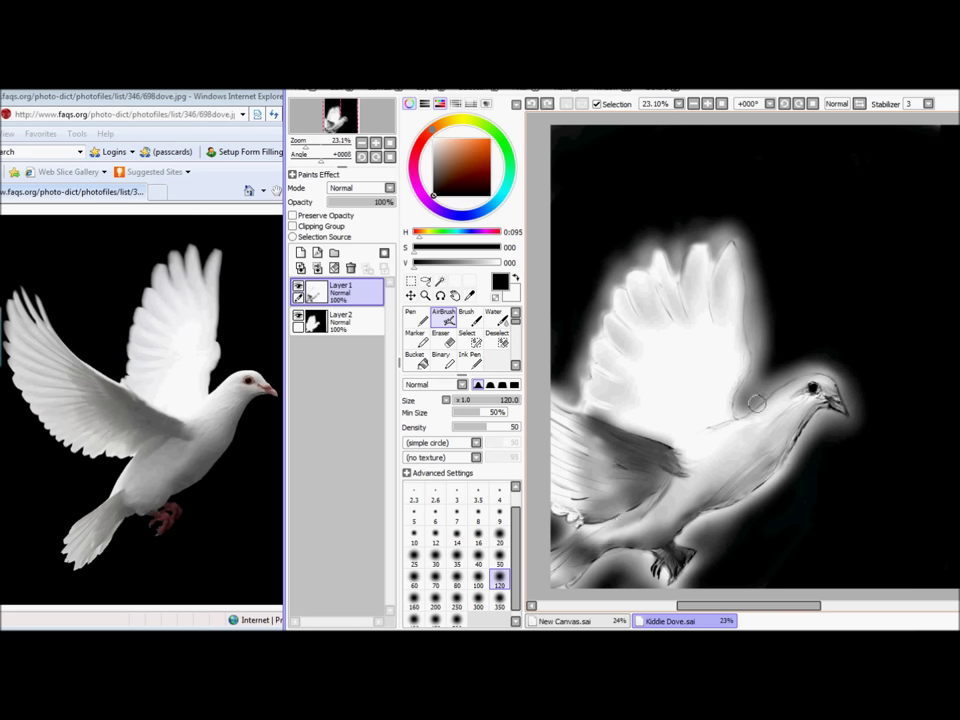
pyautogui.press('x')
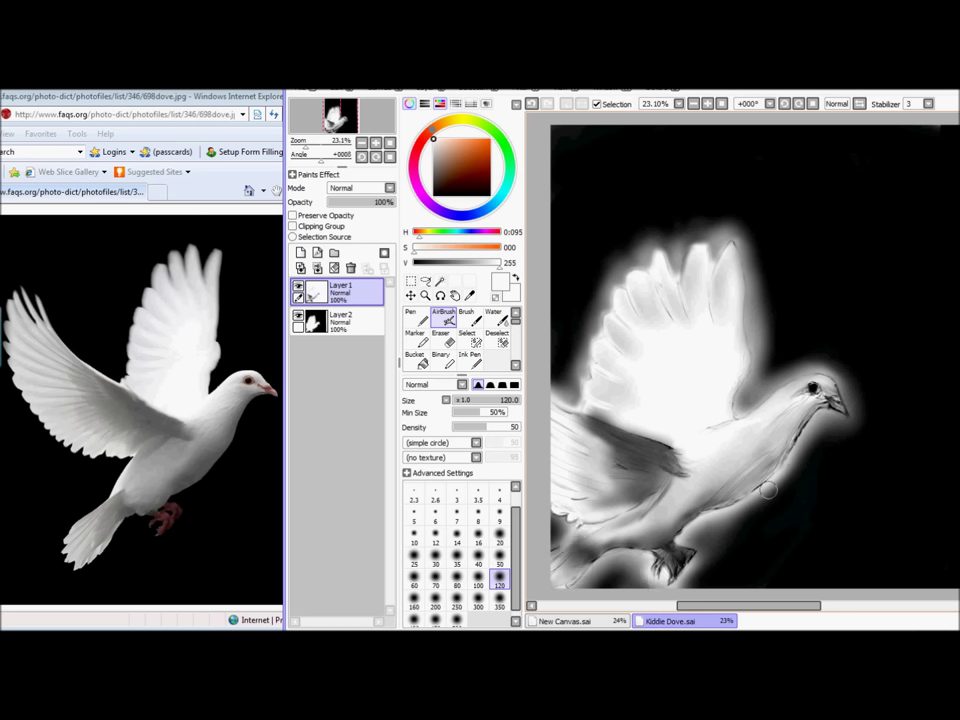
pyautogui.click(499, 600)
pyautogui.moveTo(550, 540)
pyautogui.mouseDown()
pyautogui.moveTo(588, 549)
pyautogui.moveTo(777, 488)
pyautogui.moveTo(746, 553)
pyautogui.mouseUp()
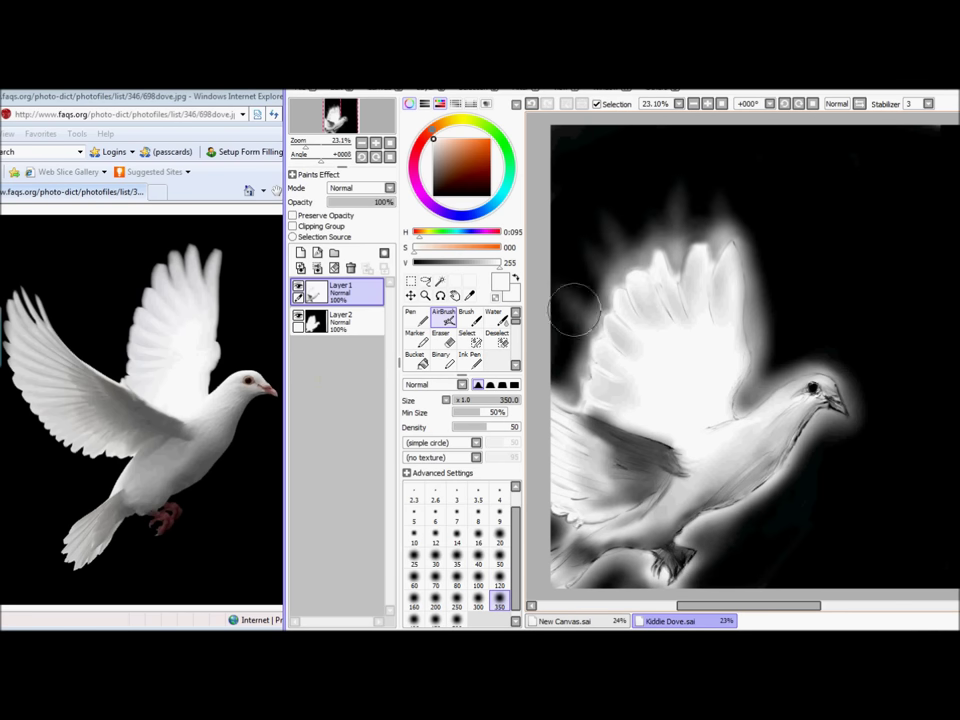
pyautogui.moveTo(742, 325); pyautogui.dragTo(619, 268)
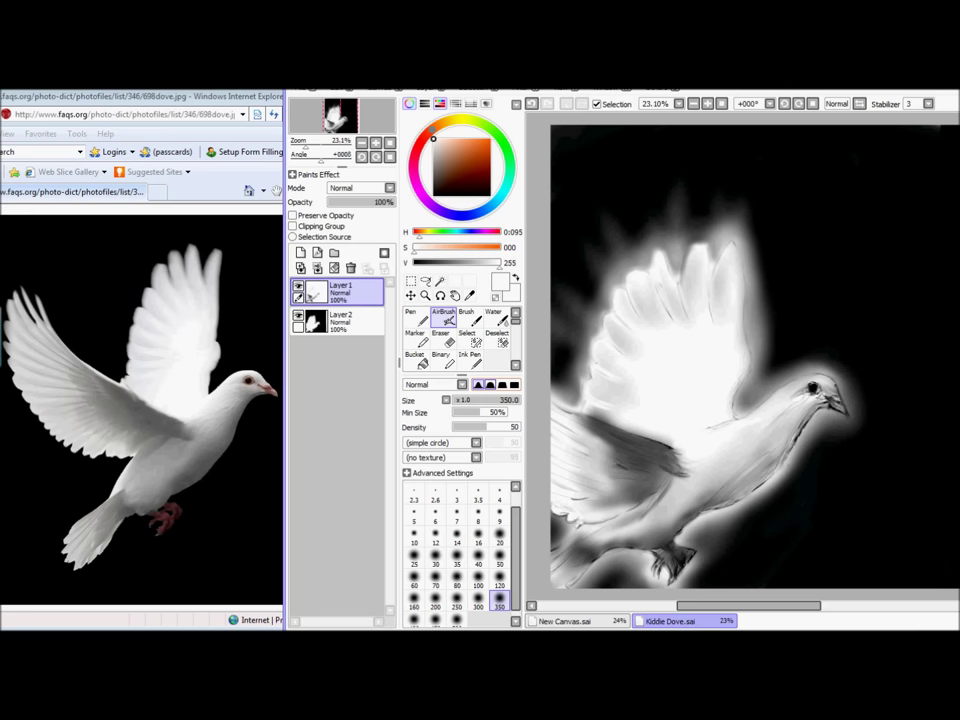
pyautogui.scroll(-2, 455, 335)
pyautogui.click(493, 328)
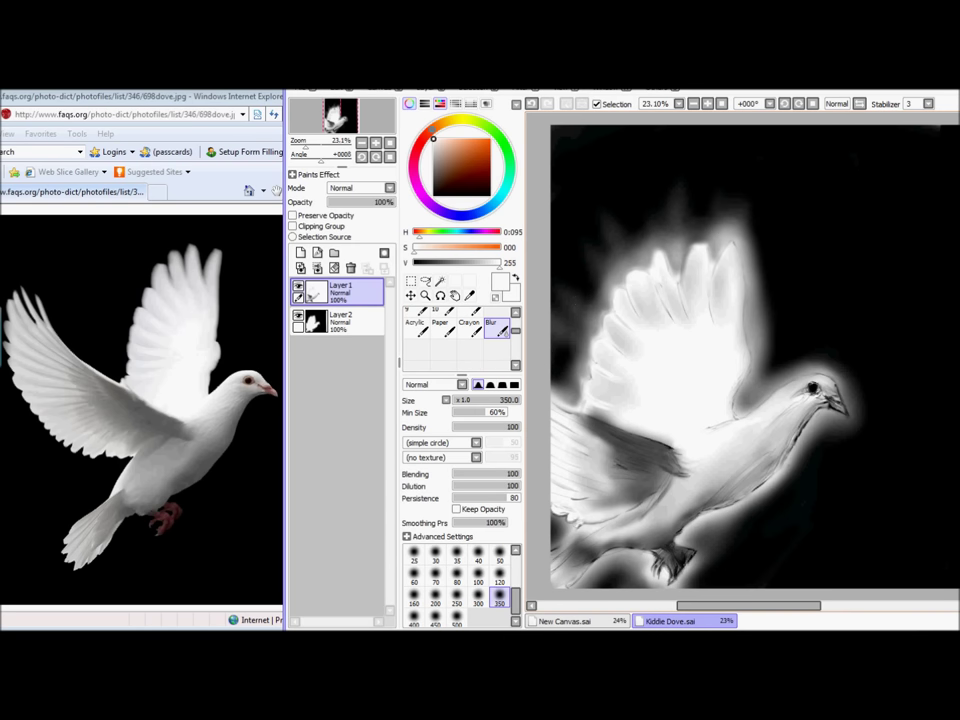
pyautogui.scroll(2, 455, 335)
pyautogui.click(443, 317)
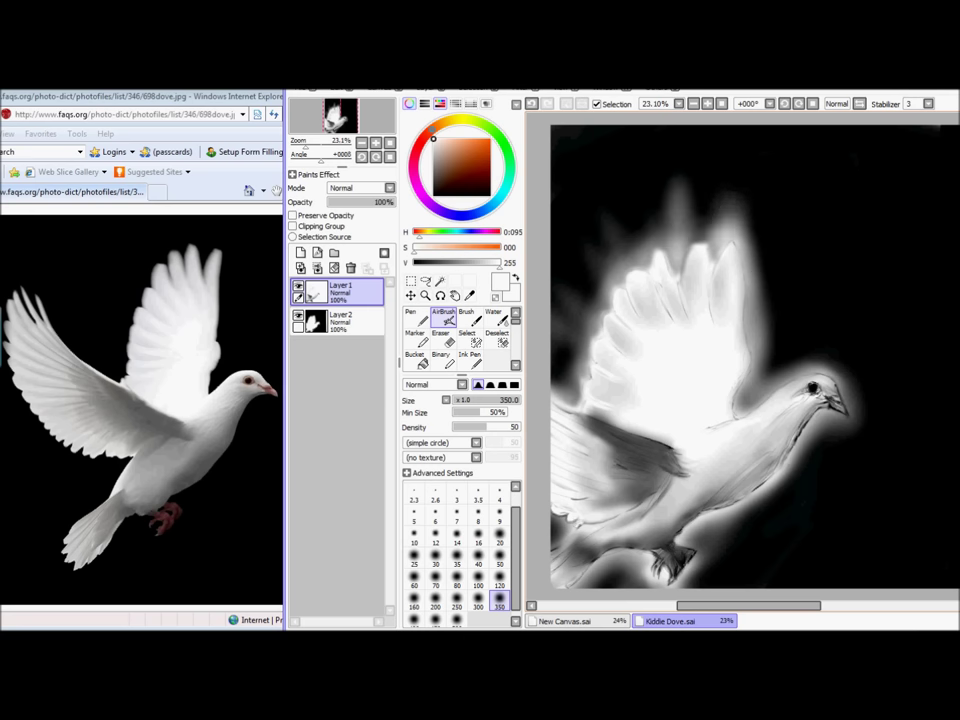
pyautogui.moveTo(594, 307)
pyautogui.mouseDown()
pyautogui.moveTo(579, 399)
pyautogui.moveTo(595, 396)
pyautogui.moveTo(603, 346)
pyautogui.moveTo(639, 279)
pyautogui.moveTo(670, 254)
pyautogui.moveTo(669, 279)
pyautogui.moveTo(759, 290)
pyautogui.moveTo(723, 419)
pyautogui.moveTo(739, 407)
pyautogui.moveTo(753, 415)
pyautogui.moveTo(816, 382)
pyautogui.mouseUp()
pyautogui.hotkey('ctrl', 'z')
pyautogui.moveTo(709, 512); pyautogui.dragTo(808, 430)
pyautogui.hotkey('ctrl', 'z')
pyautogui.hotkey('ctrl', 'z')
pyautogui.hotkey('ctrl', 'z')
pyautogui.hotkey('ctrl', 'z')
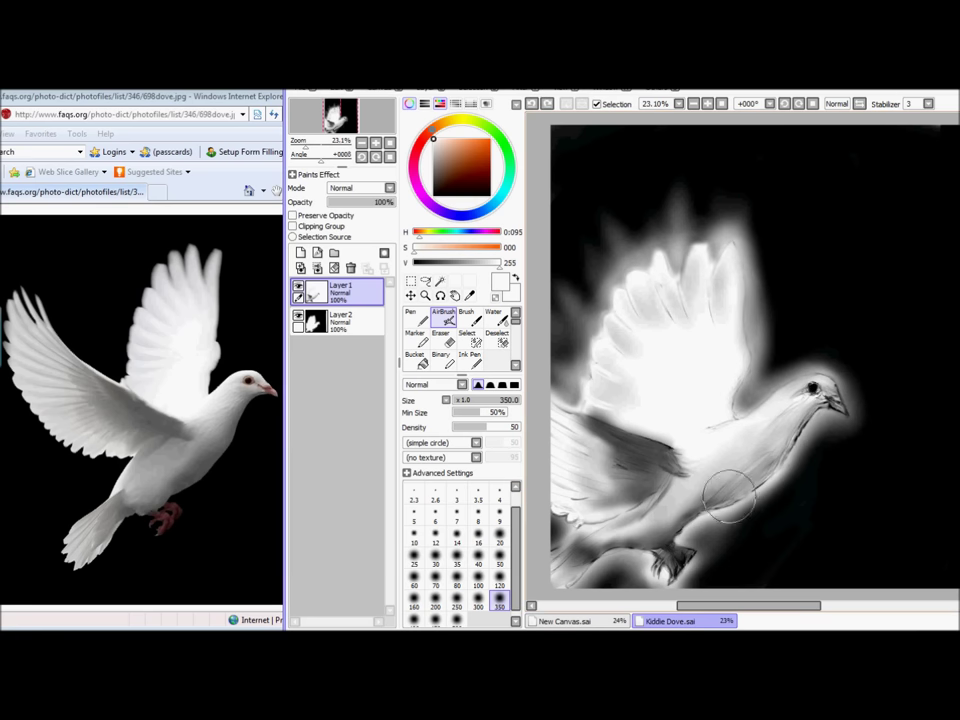
# Tint the feet and beak pale orange on Layer1 with the Airbrush at sizes 120 and 20.
pyautogui.click(459, 144)
pyautogui.click(450, 140)
pyautogui.click(499, 579)
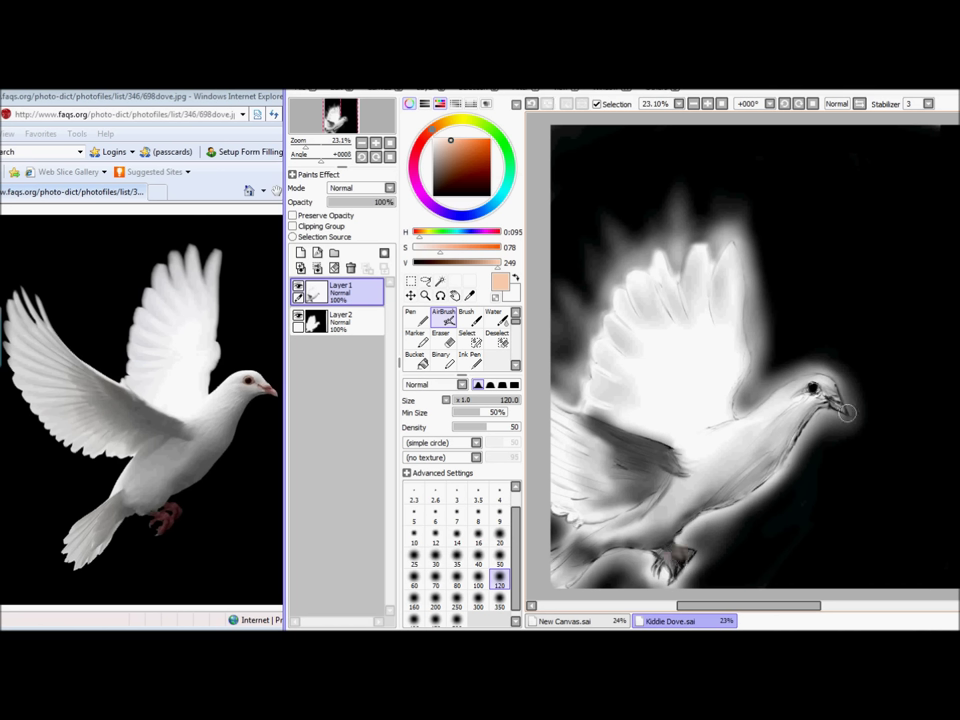
pyautogui.click(499, 536)
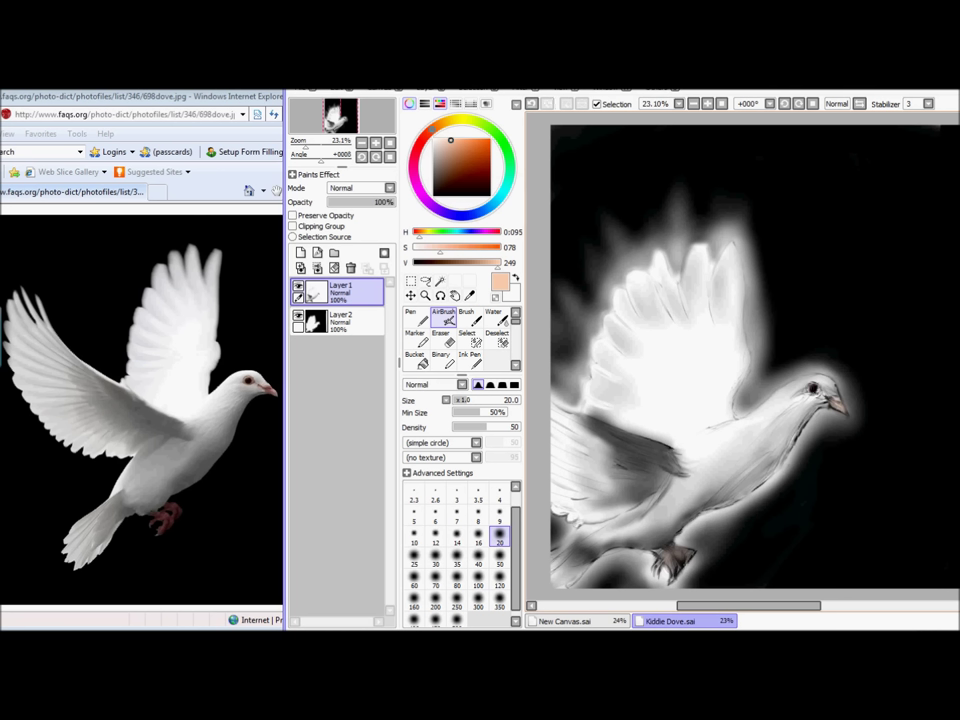
# Deepen the feet's color with orange-brown using the Airbrush at size 120.
pyautogui.click(434, 195)
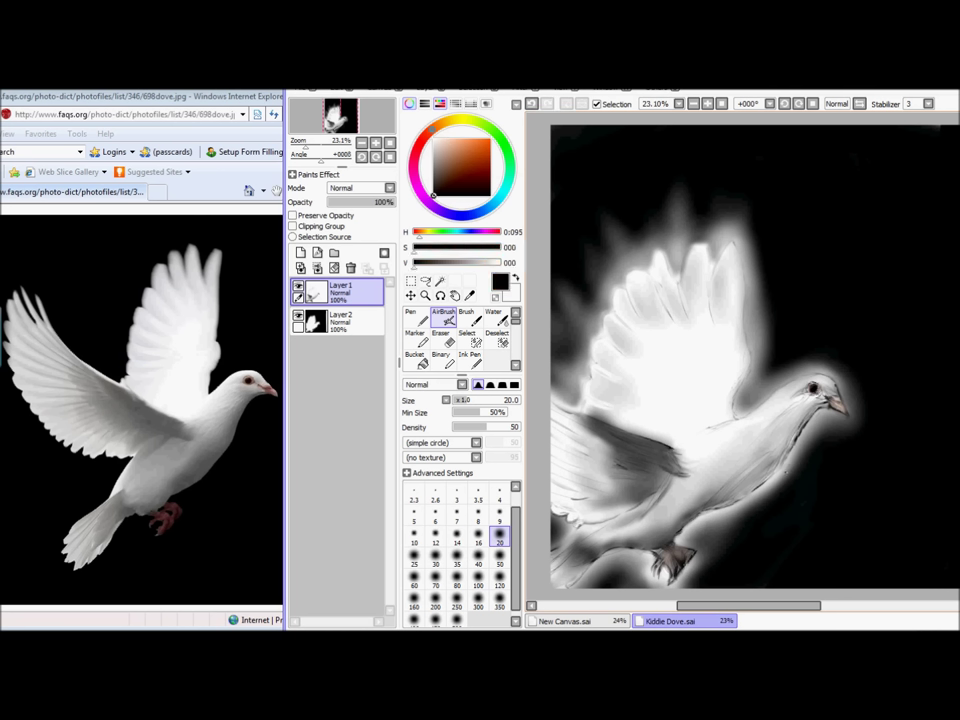
pyautogui.click(469, 153)
pyautogui.click(499, 578)
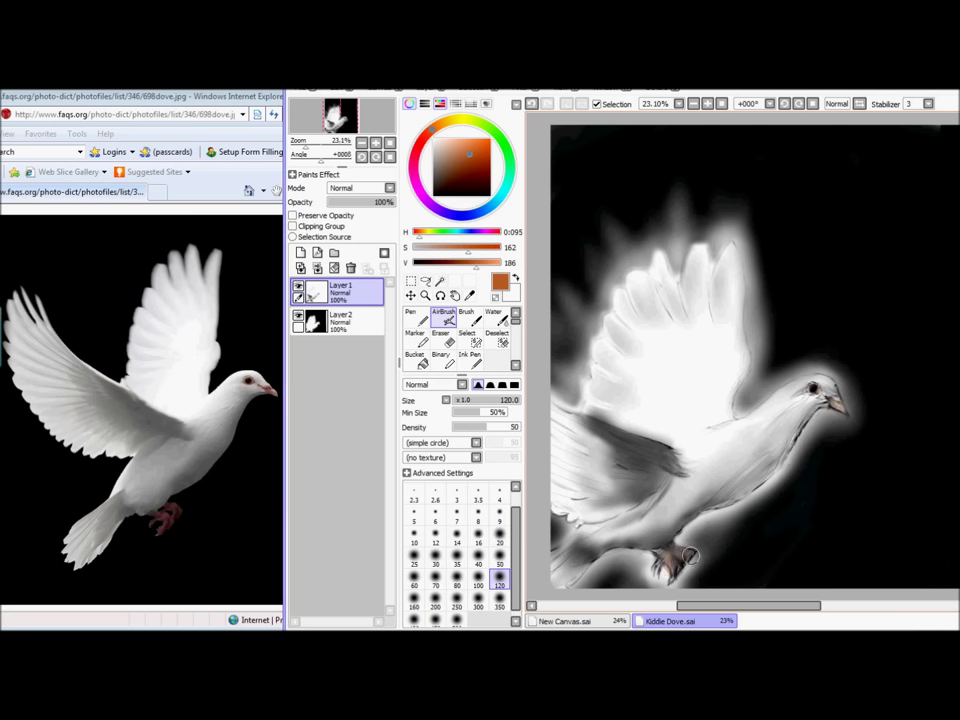
# Add a new layer at 19% opacity and shade the belly and near wing in black with the Crayon at size 120.
pyautogui.click(434, 195)
pyautogui.click(416, 317)
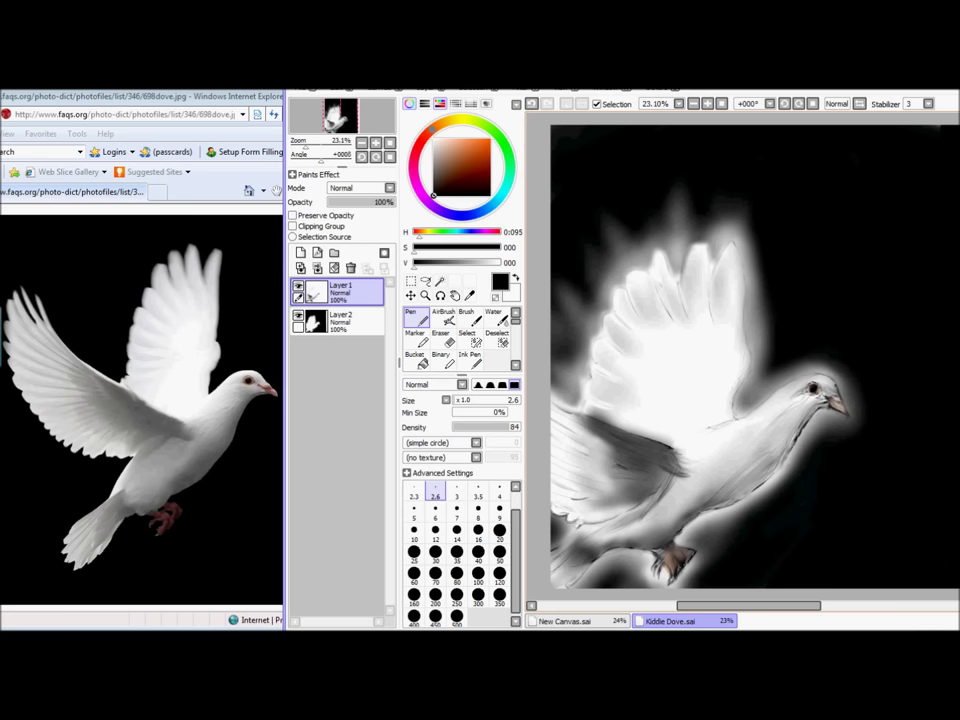
pyautogui.moveTo(516, 320); pyautogui.dragTo(516, 326)
pyautogui.click(470, 363)
pyautogui.moveTo(746, 494); pyautogui.dragTo(776, 450)
pyautogui.hotkey('ctrl', 'z')
pyautogui.click(300, 253)
pyautogui.click(500, 605)
pyautogui.click(500, 584)
pyautogui.moveTo(744, 497)
pyautogui.mouseDown()
pyautogui.moveTo(796, 425)
pyautogui.moveTo(712, 508)
pyautogui.mouseUp()
pyautogui.moveTo(357, 202)
pyautogui.mouseDown()
pyautogui.moveTo(301, 201)
pyautogui.moveTo(341, 202)
pyautogui.mouseUp()
pyautogui.moveTo(642, 443)
pyautogui.mouseDown()
pyautogui.moveTo(658, 457)
pyautogui.moveTo(655, 488)
pyautogui.mouseUp()
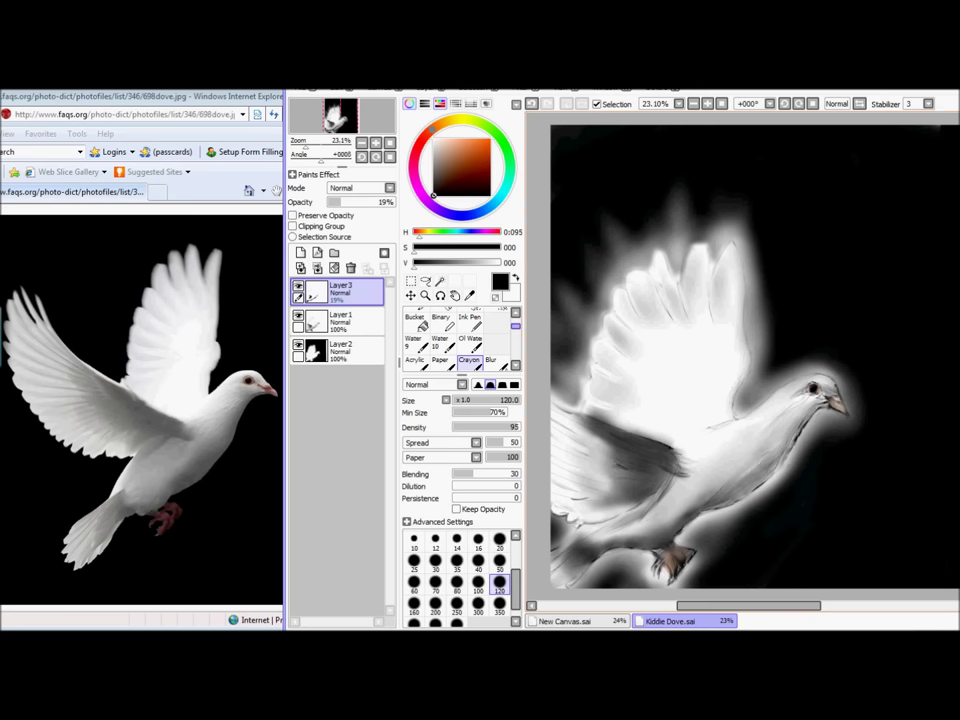
# Lighten parts of the near wing's shading on Layer3 in white with the Airbrush at size 50.
pyautogui.scroll(2, 462, 340)
pyautogui.click(444, 318)
pyautogui.click(433, 139)
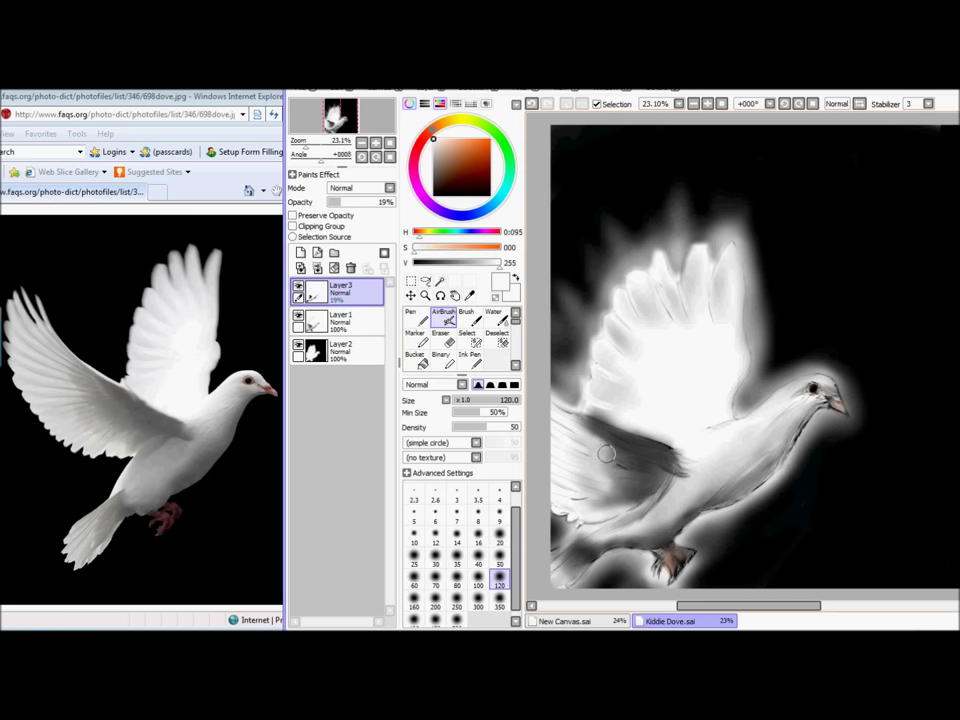
pyautogui.press('[')
pyautogui.press('[')
pyautogui.press('[')
pyautogui.press('[')
pyautogui.press('[')
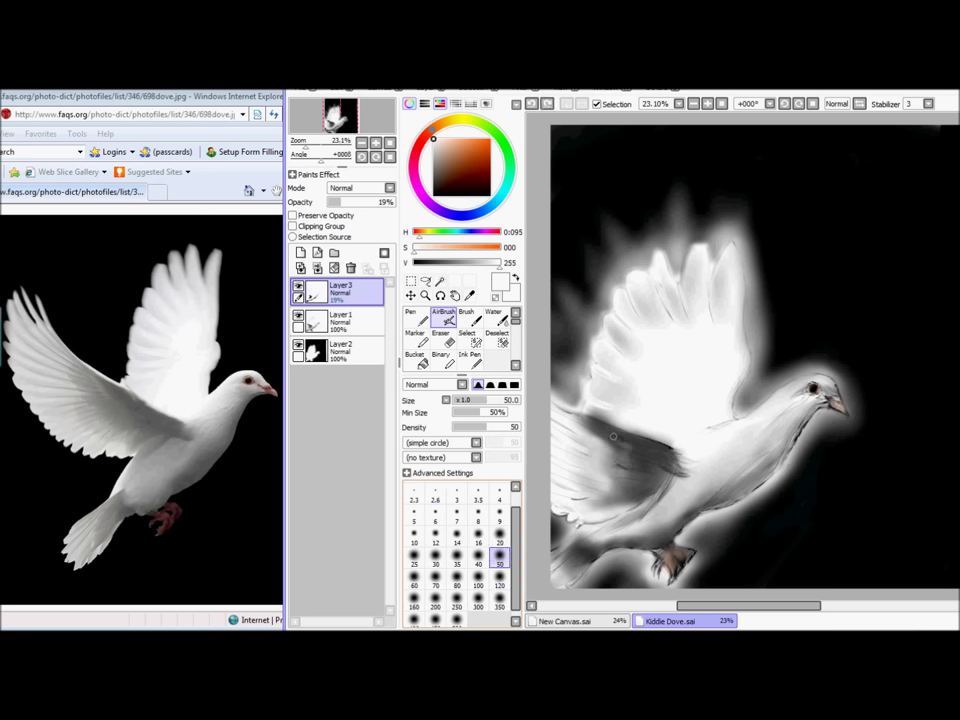
pyautogui.moveTo(621, 443); pyautogui.dragTo(588, 372)
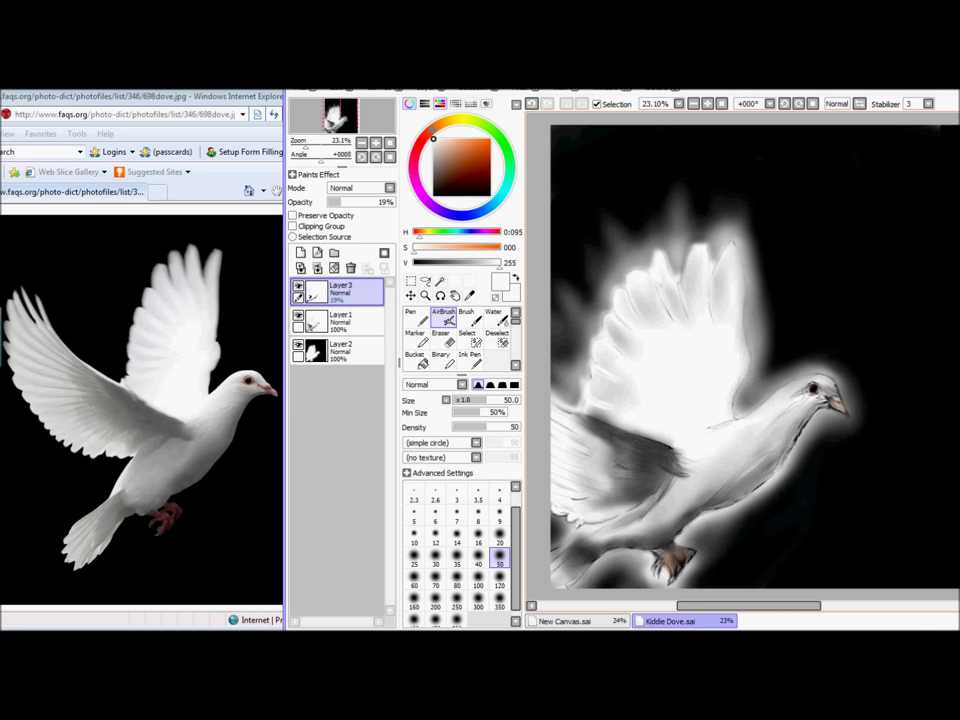
# Soften the line along the dove's breast on Layer1 in grey with the Airbrush at size 120.
pyautogui.click(347, 321)
pyautogui.click(434, 195)
pyautogui.click(347, 292)
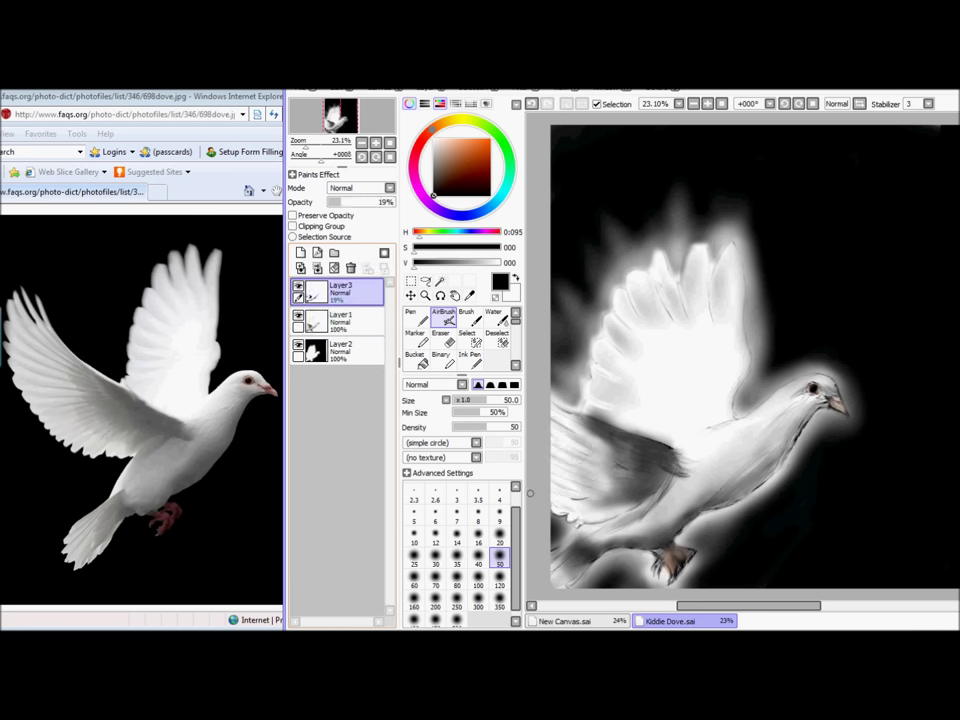
pyautogui.moveTo(473, 163); pyautogui.dragTo(433, 138)
pyautogui.click(347, 321)
pyautogui.click(499, 578)
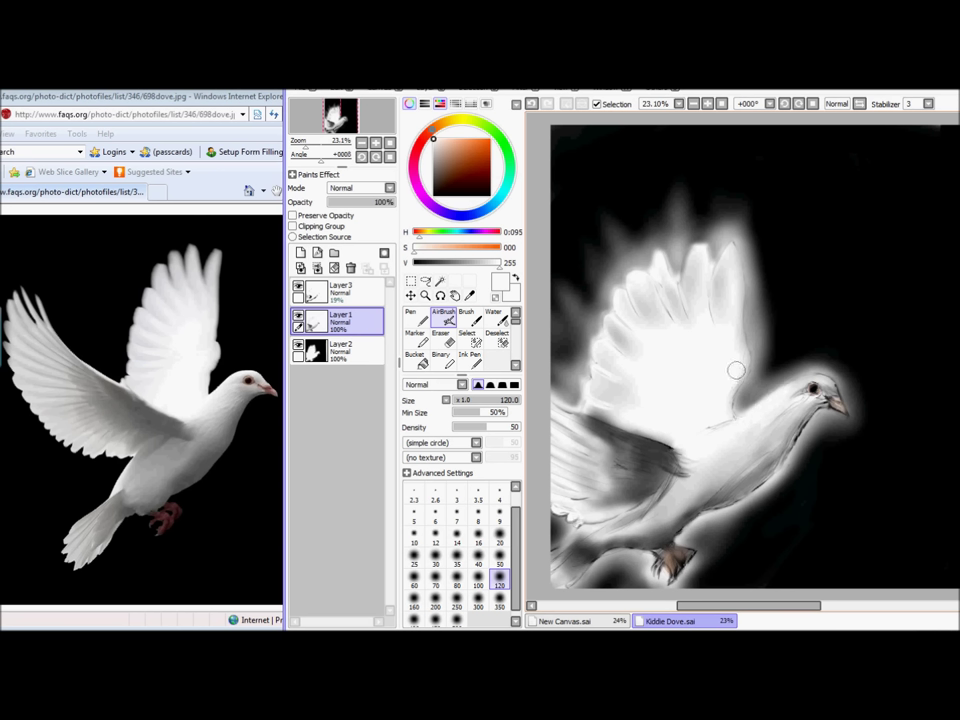
pyautogui.hotkey('ctrl', 'z')
pyautogui.moveTo(433, 148); pyautogui.dragTo(433, 166)
pyautogui.moveTo(808, 412); pyautogui.dragTo(773, 464)
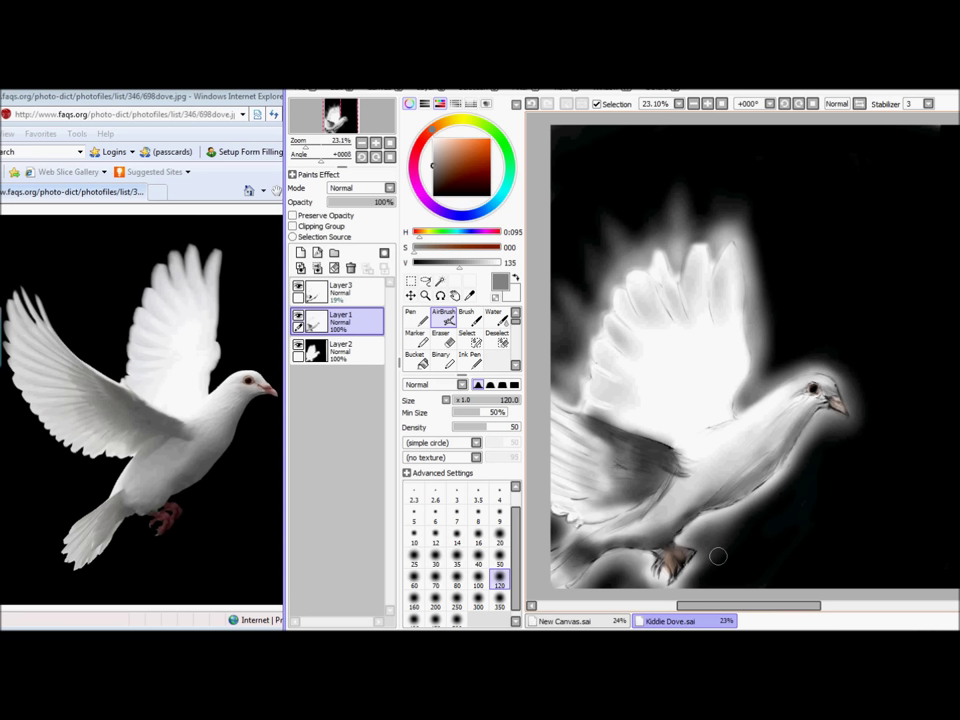
# Shade the lower belly above the feet in greys sampled from the painting with the Airbrush at sizes 120 and 50.
pyautogui.keyDown('alt'); pyautogui.click(673, 528); pyautogui.keyUp('alt')
pyautogui.moveTo(663, 547); pyautogui.dragTo(620, 542)
pyautogui.keyDown('alt'); pyautogui.click(675, 566); pyautogui.keyUp('alt')
pyautogui.click(499, 557)
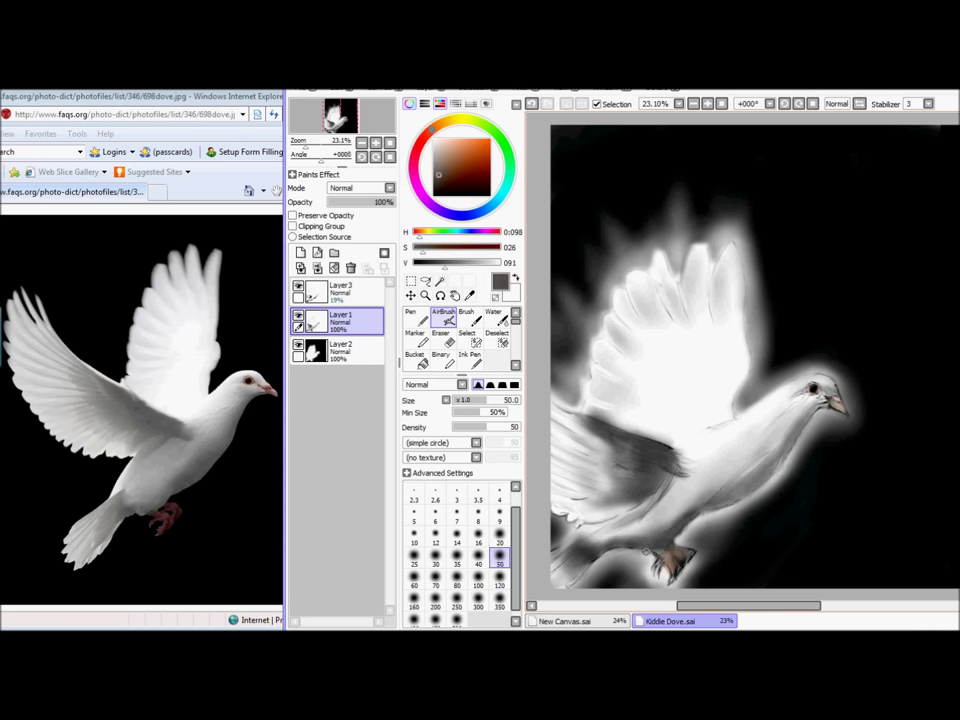
pyautogui.keyDown('alt'); pyautogui.click(691, 525); pyautogui.keyUp('alt')
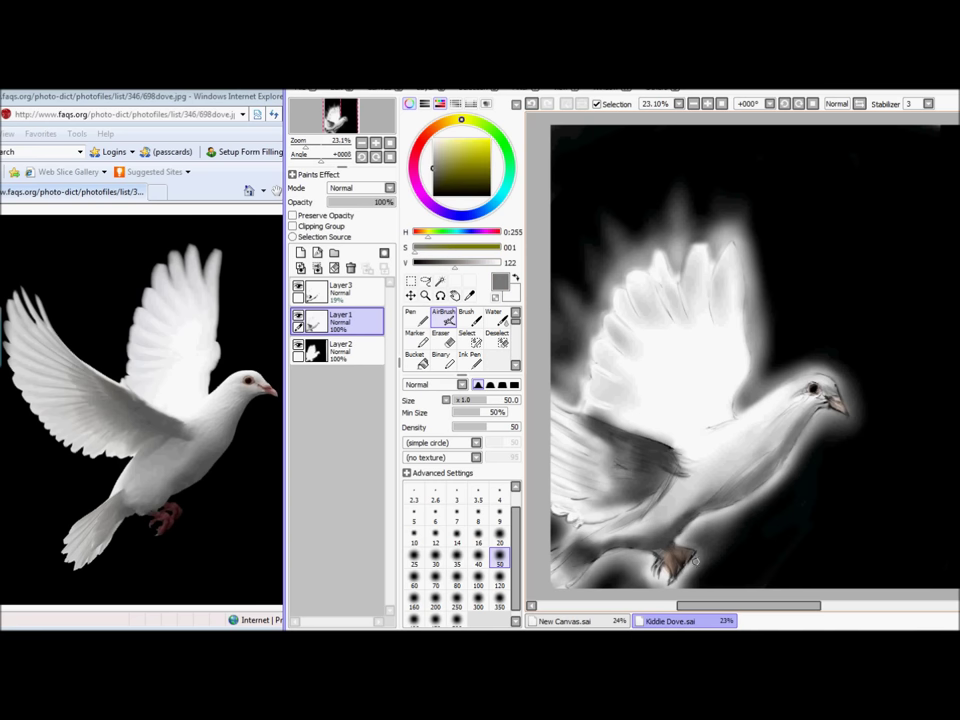
pyautogui.hotkey('ctrl', 'z')
# Fill the unpainted strip along the canvas's right edge in black on Layer1 with the Pen at size 500.
pyautogui.moveTo(743, 606); pyautogui.dragTo(779, 606)
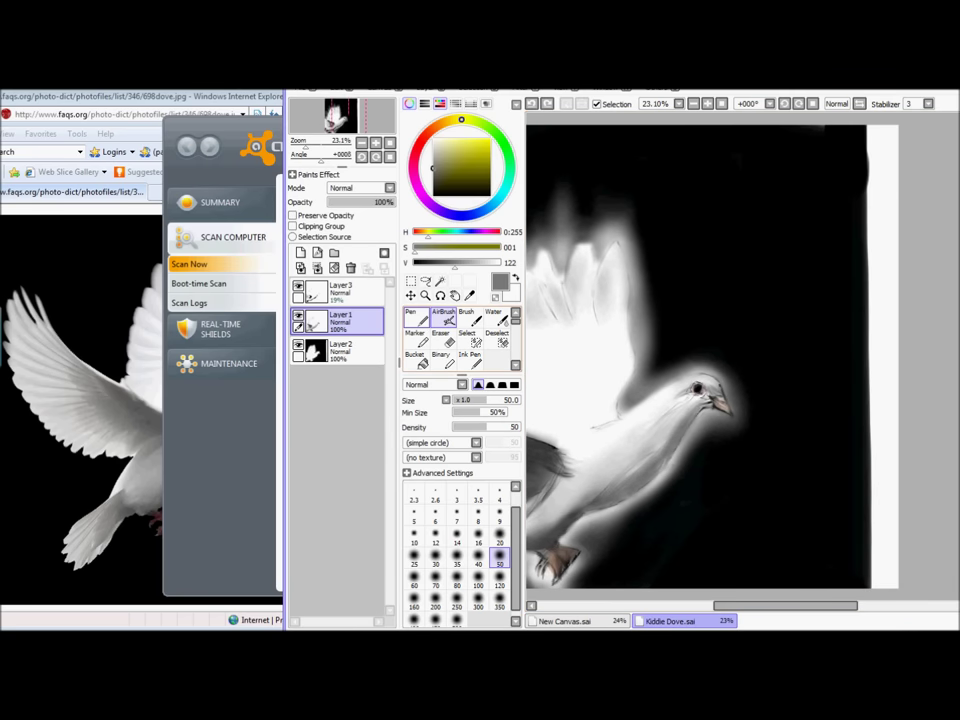
pyautogui.click(416, 318)
pyautogui.click(433, 196)
pyautogui.moveTo(872, 508)
pyautogui.mouseDown()
pyautogui.moveTo(869, 590)
pyautogui.moveTo(868, 119)
pyautogui.mouseUp()
pyautogui.moveTo(780, 606); pyautogui.dragTo(751, 606)
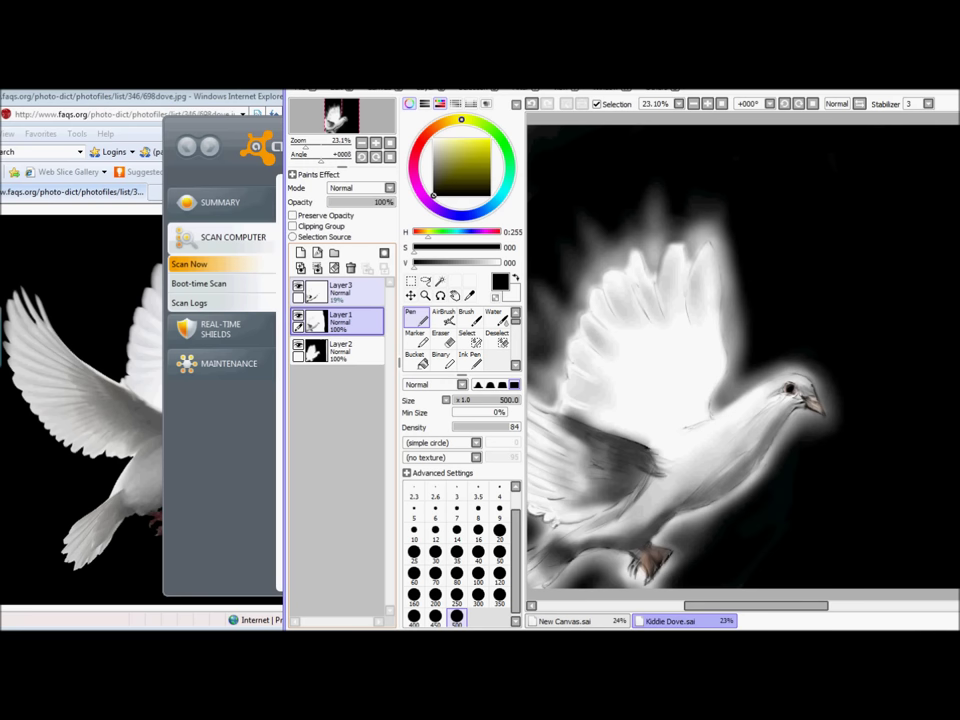
# Close the antivirus window and soften the neck and head outlines in white and grey on Layer3 and Layer1 with the Airbrush at size 50.
pyautogui.click(345, 292)
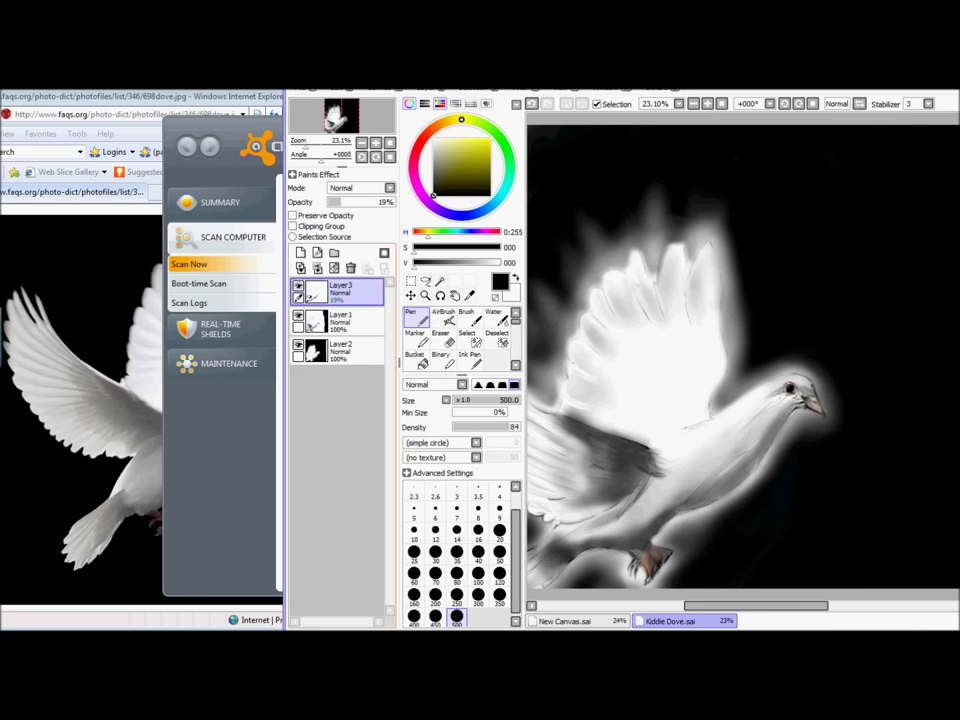
pyautogui.rightClick(384, 648)
pyautogui.click(777, 122)
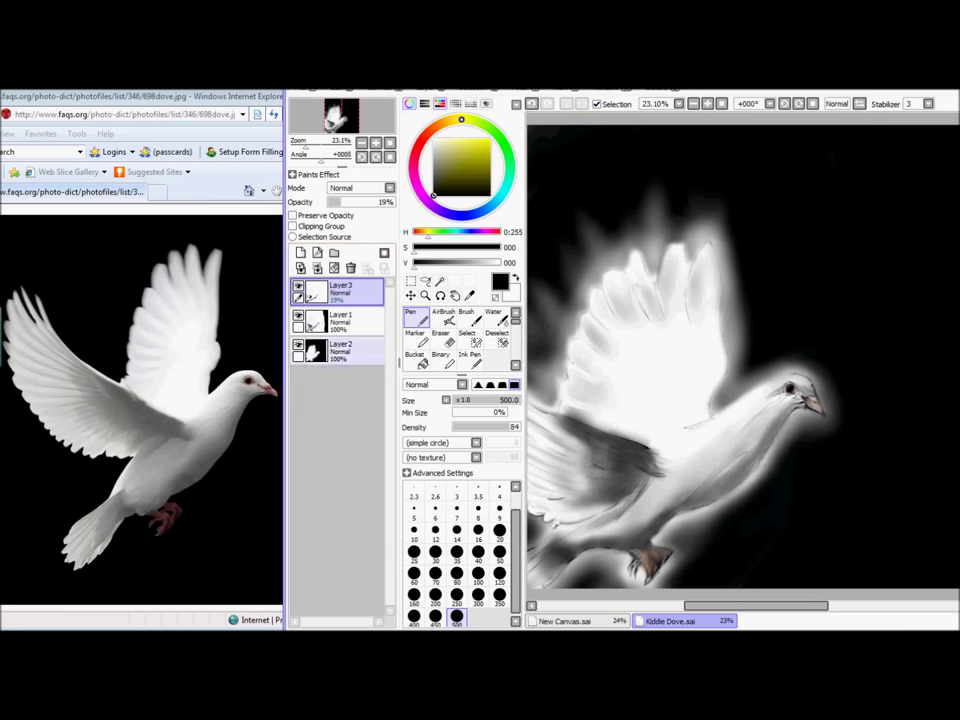
pyautogui.click(444, 317)
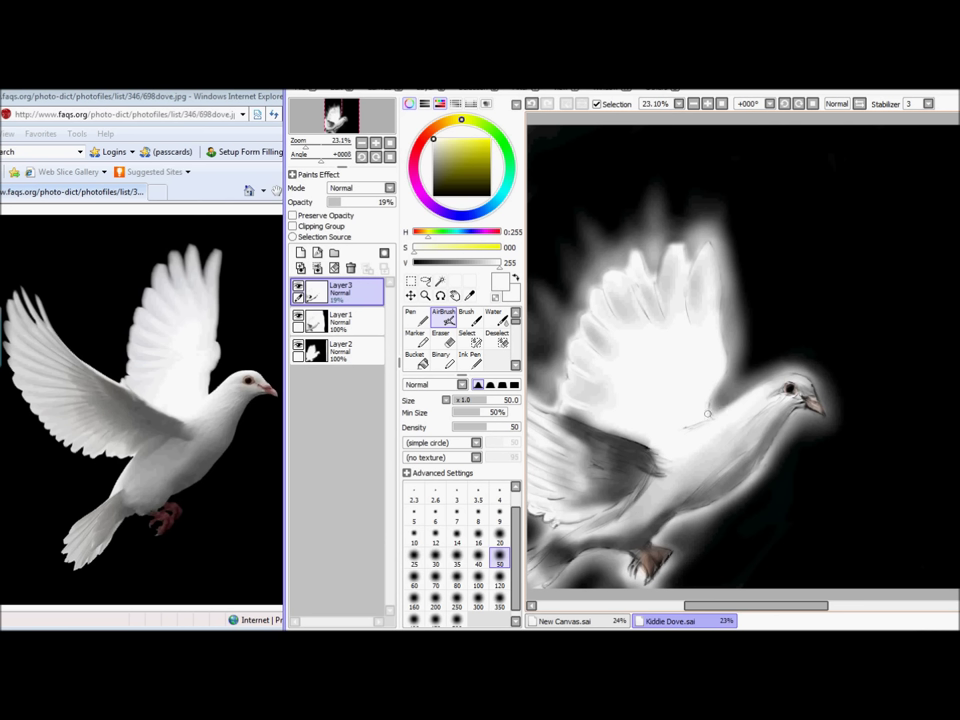
pyautogui.click(347, 322)
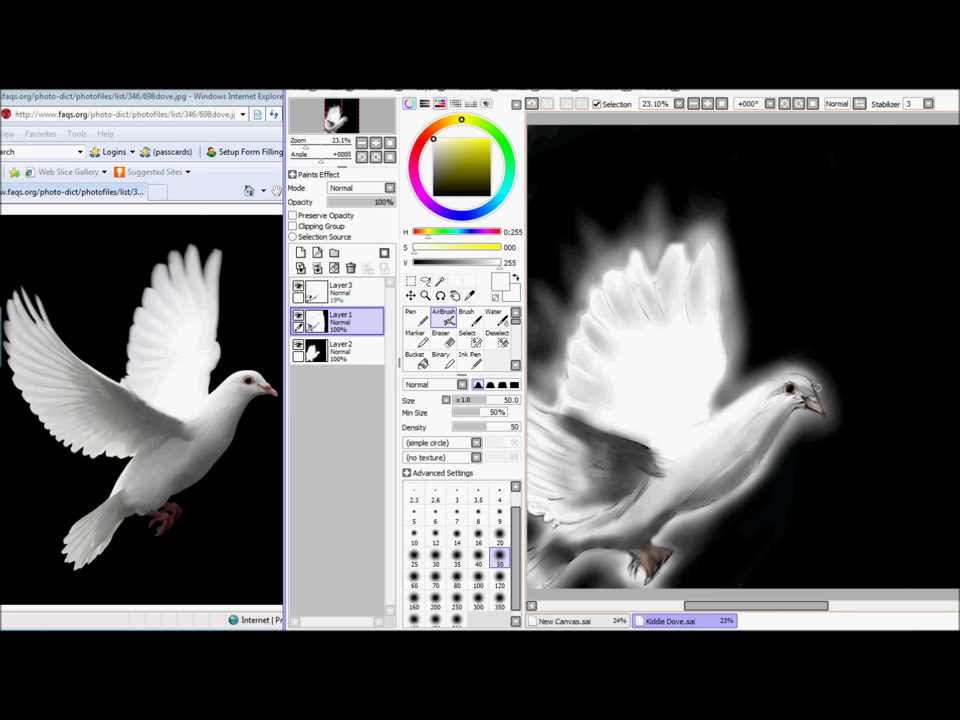
pyautogui.keyDown('alt'); pyautogui.click(817, 384); pyautogui.keyUp('alt')
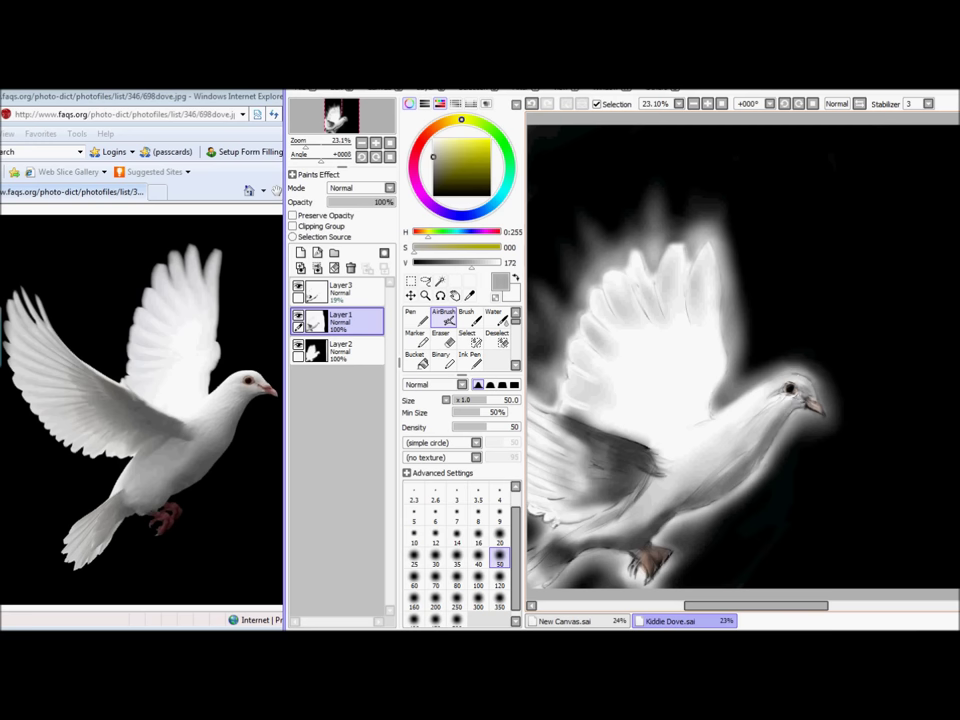
# Refine the dove's head with fine black lines on Layer1 using the Pen at size 4.
pyautogui.click(433, 195)
pyautogui.click(416, 318)
pyautogui.click(499, 491)
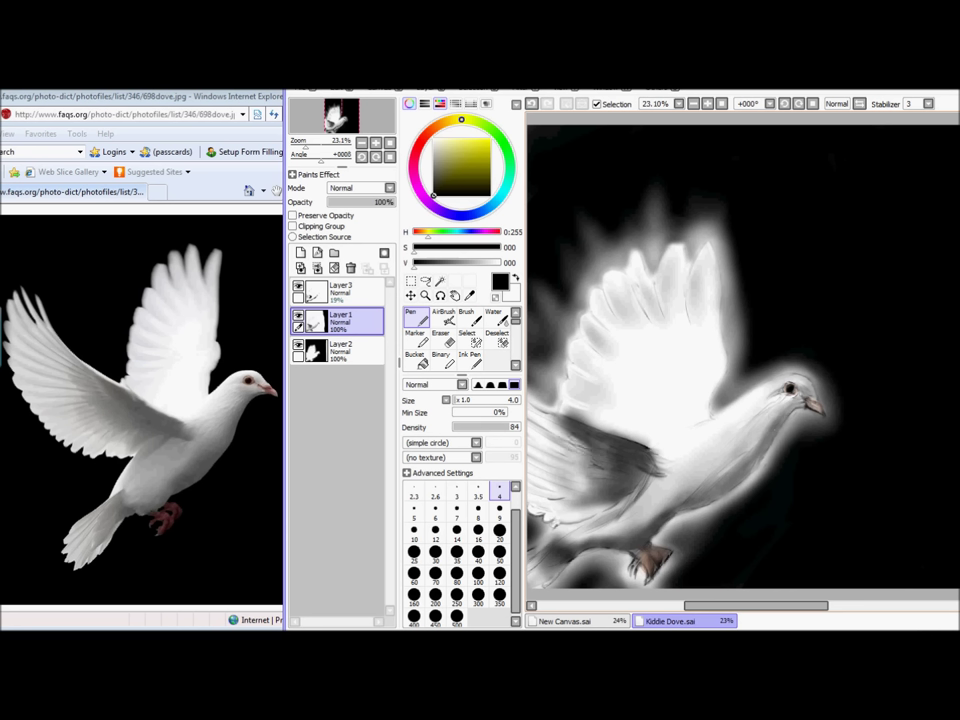
pyautogui.moveTo(321, 157); pyautogui.dragTo(316, 157)
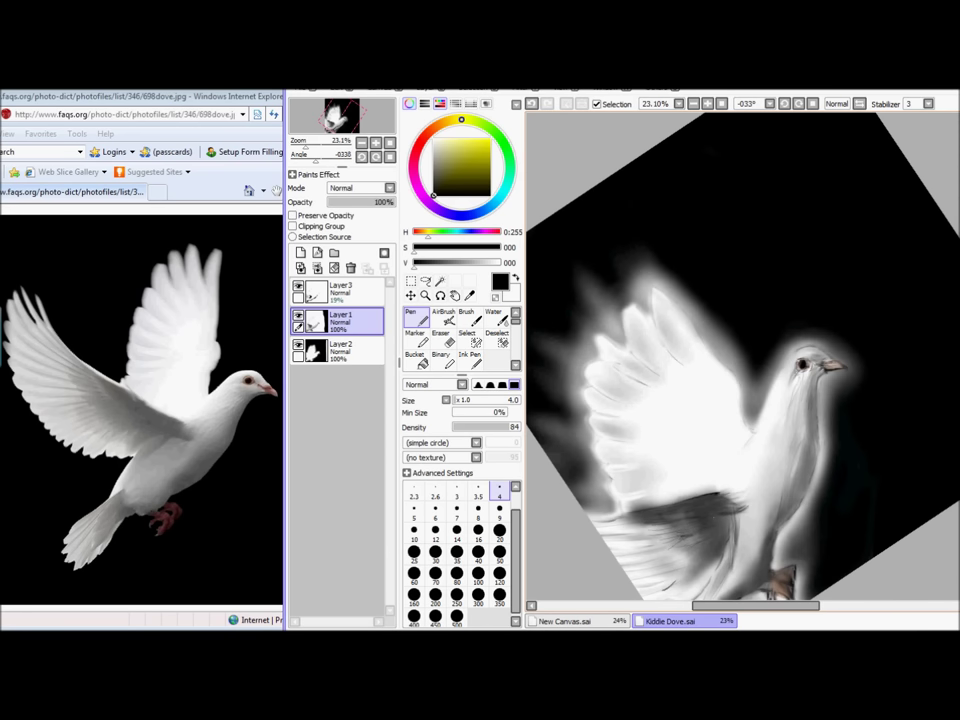
pyautogui.press('End')
pyautogui.press('End')
pyautogui.press('End')
# Smooth the wing feathers and shoulder shading on Layer1 with the Blur tool at size 120.
pyautogui.moveTo(516, 321); pyautogui.dragTo(516, 328)
pyautogui.click(497, 350)
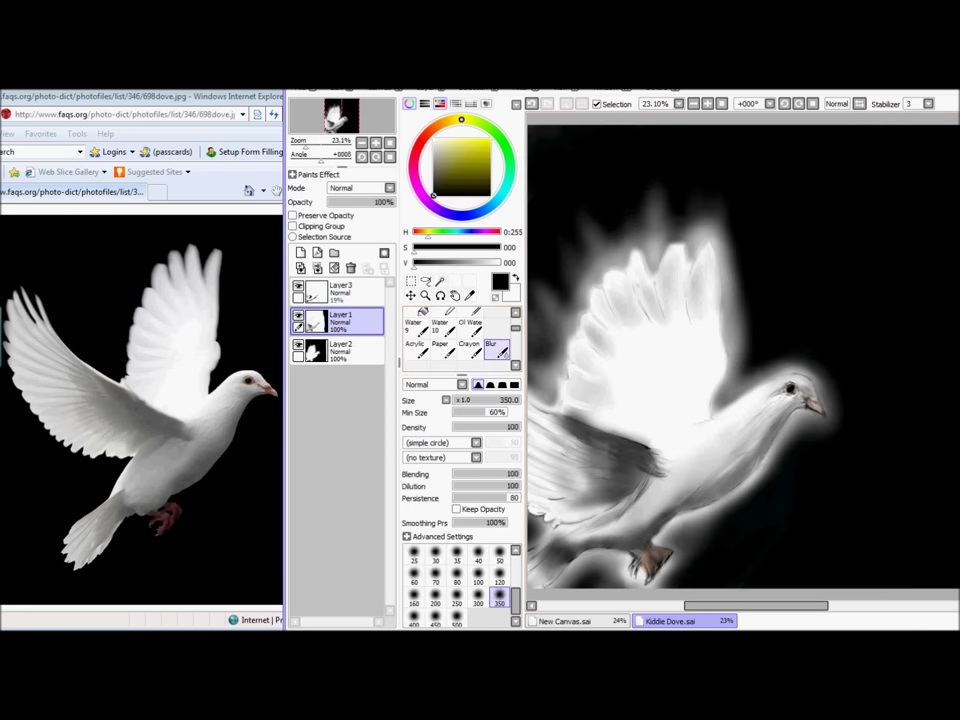
pyautogui.click(500, 575)
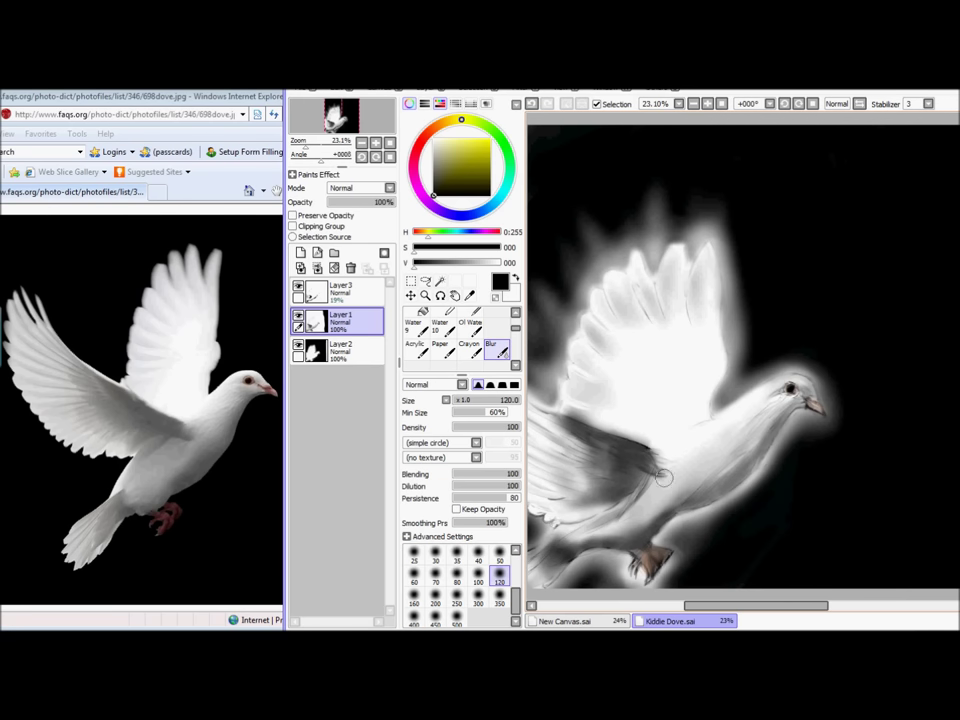
# Deepen the shadows at the near wing's shoulder and underbelly in black with the Airbrush at sizes 120 and 350.
pyautogui.press('v')
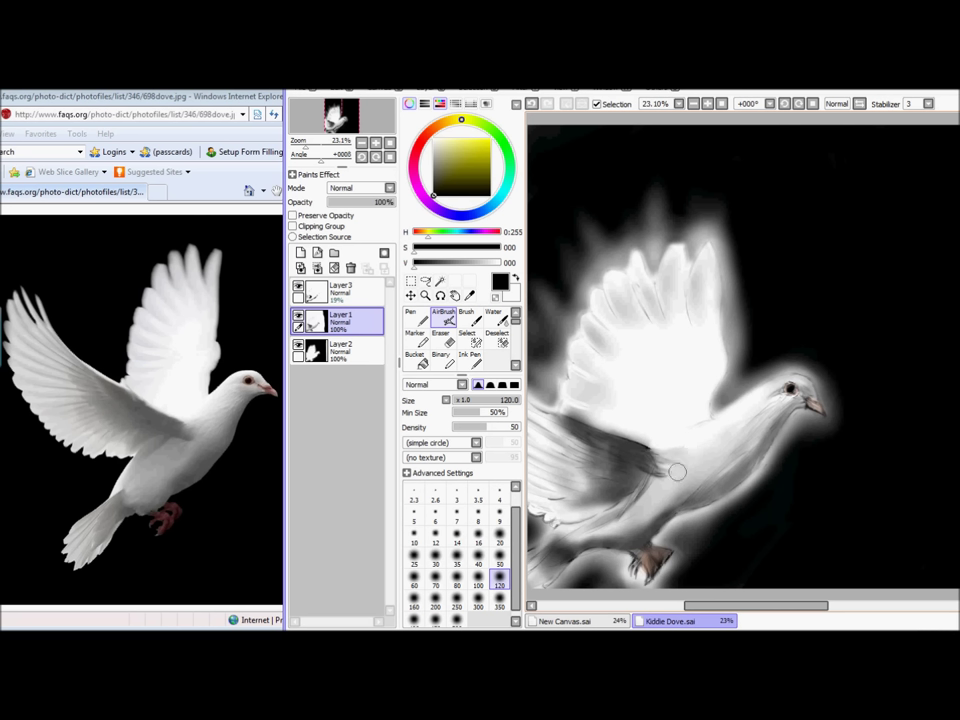
pyautogui.click(499, 602)
pyautogui.moveTo(620, 538)
pyautogui.mouseDown()
pyautogui.moveTo(679, 471)
pyautogui.moveTo(552, 542)
pyautogui.mouseUp()
# Blend white over the near wing's shoulder and the belly with the Airbrush at size 120.
pyautogui.rightClick(666, 438)
pyautogui.click(499, 579)
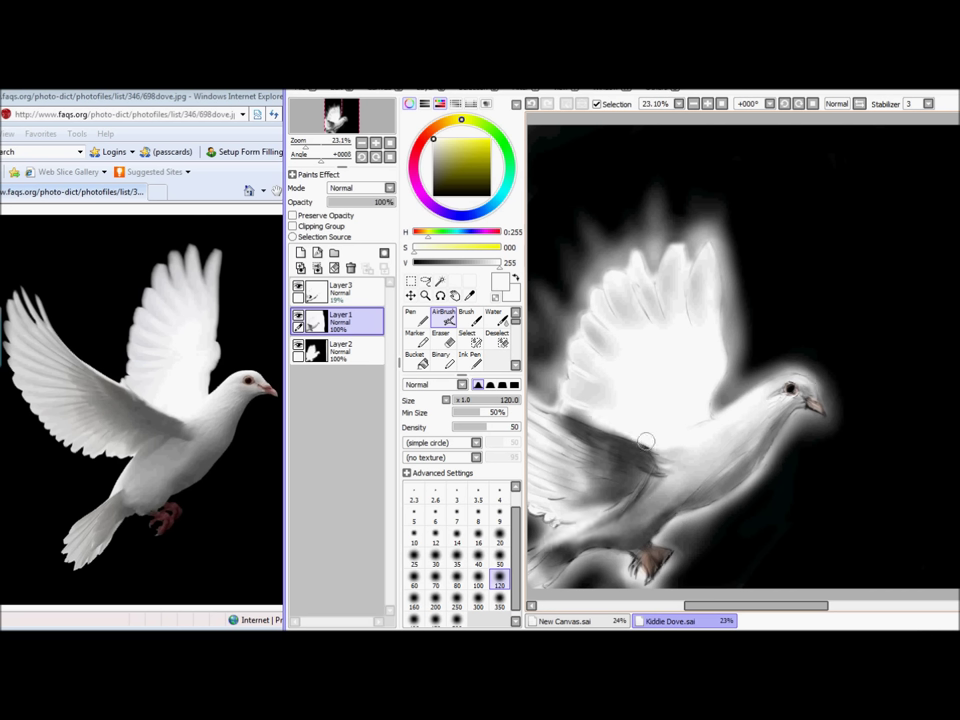
pyautogui.moveTo(716, 482); pyautogui.dragTo(668, 504)
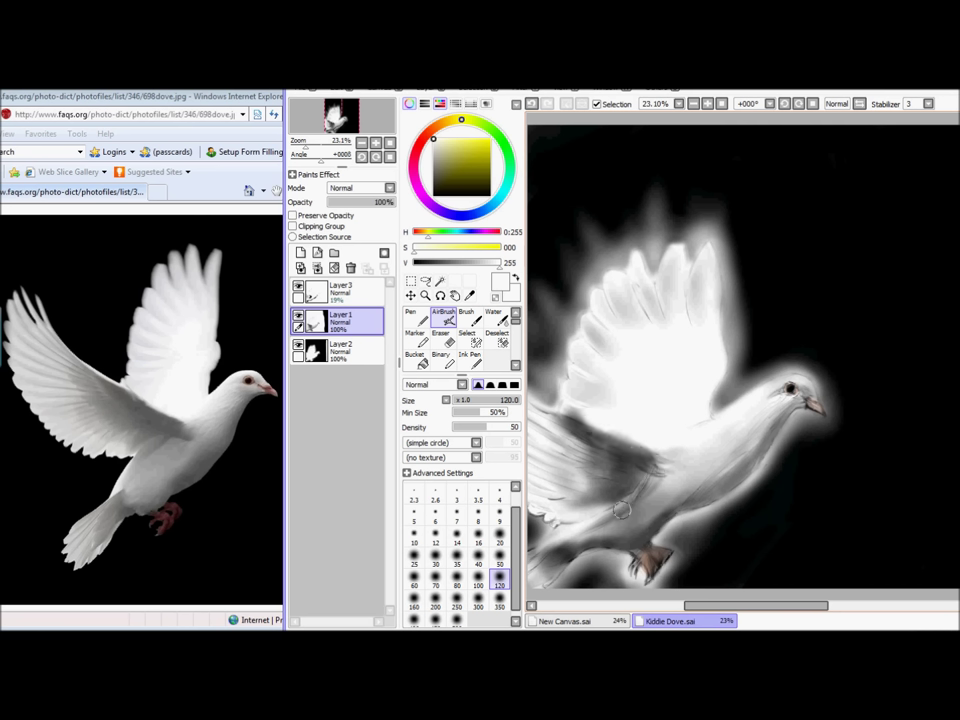
# Strengthen the white glow around the raised wing and below the tail on Layer2 with the Airbrush at size 350.
pyautogui.click(345, 351)
pyautogui.click(500, 601)
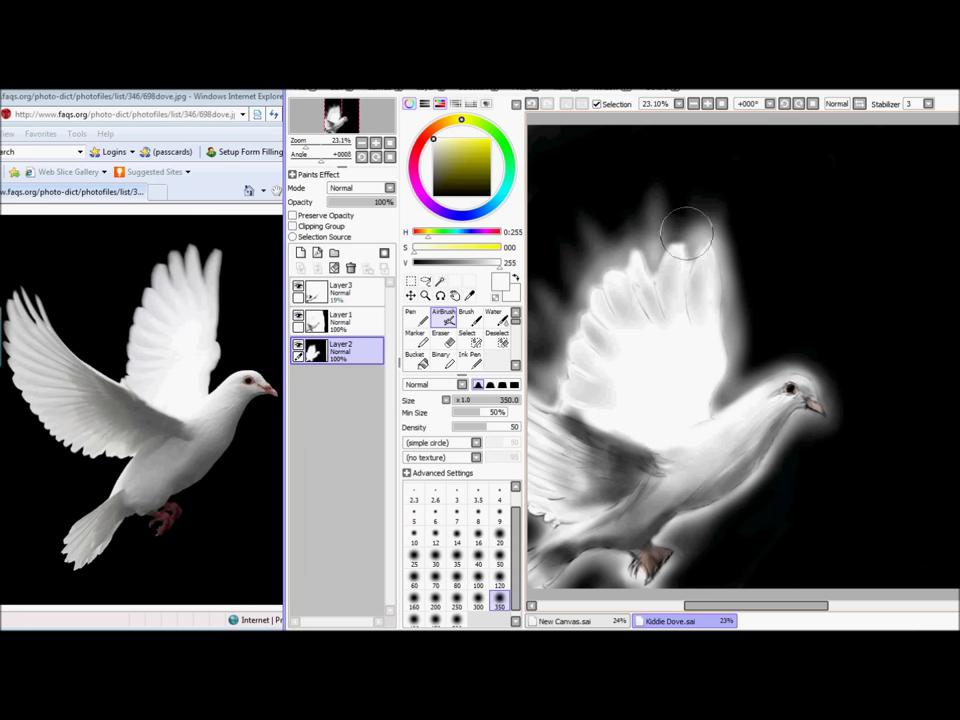
pyautogui.moveTo(686, 231)
pyautogui.mouseDown()
pyautogui.moveTo(647, 259)
pyautogui.moveTo(661, 313)
pyautogui.moveTo(578, 386)
pyautogui.moveTo(664, 253)
pyautogui.moveTo(703, 404)
pyautogui.mouseUp()
pyautogui.moveTo(614, 558); pyautogui.dragTo(574, 564)
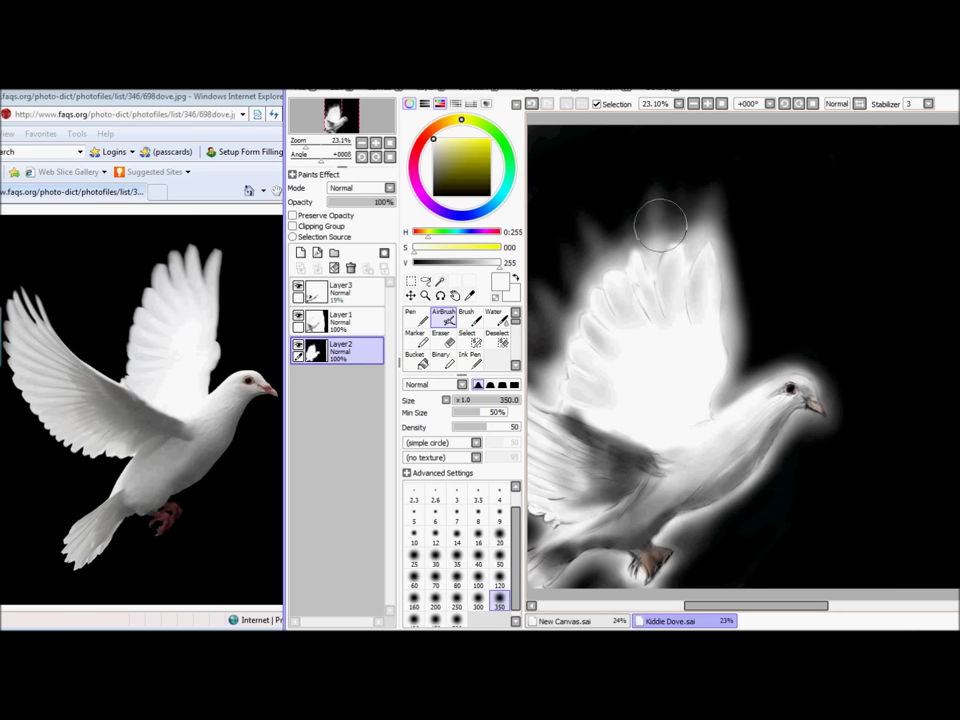
# Cover the wispy glow outside the raised wing and trim the glow near the head in black with the Airbrush at size 350.
pyautogui.click(434, 195)
pyautogui.moveTo(720, 183)
pyautogui.mouseDown()
pyautogui.moveTo(655, 225)
pyautogui.moveTo(634, 225)
pyautogui.moveTo(629, 185)
pyautogui.moveTo(646, 193)
pyautogui.moveTo(581, 246)
pyautogui.moveTo(541, 327)
pyautogui.moveTo(571, 270)
pyautogui.moveTo(668, 223)
pyautogui.mouseUp()
pyautogui.click(342, 321)
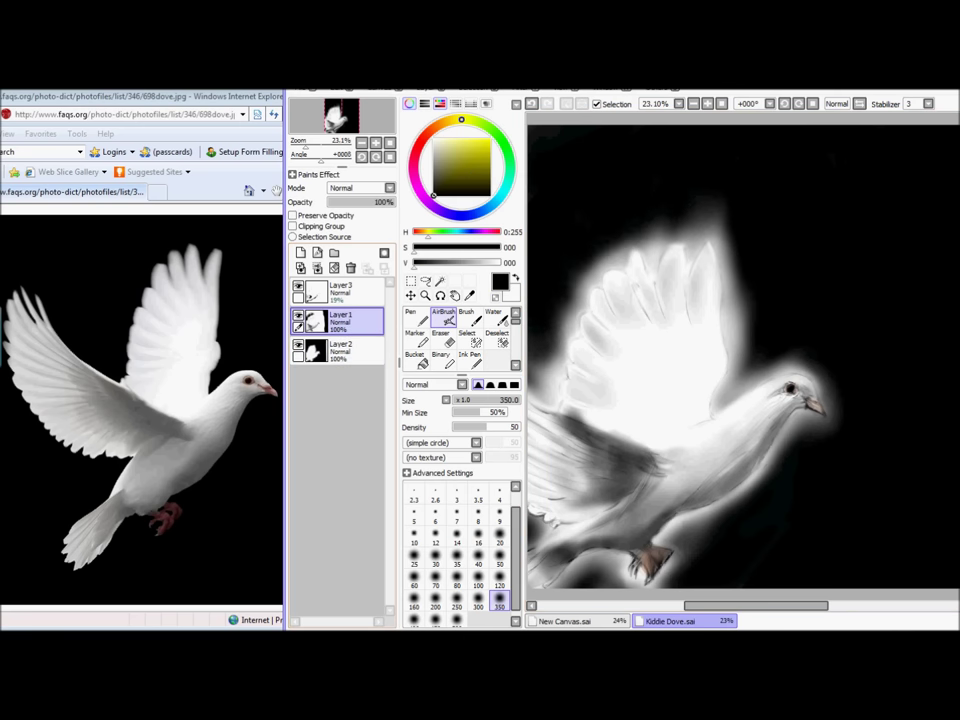
pyautogui.moveTo(782, 345)
pyautogui.mouseDown()
pyautogui.moveTo(858, 357)
pyautogui.moveTo(769, 356)
pyautogui.mouseUp()
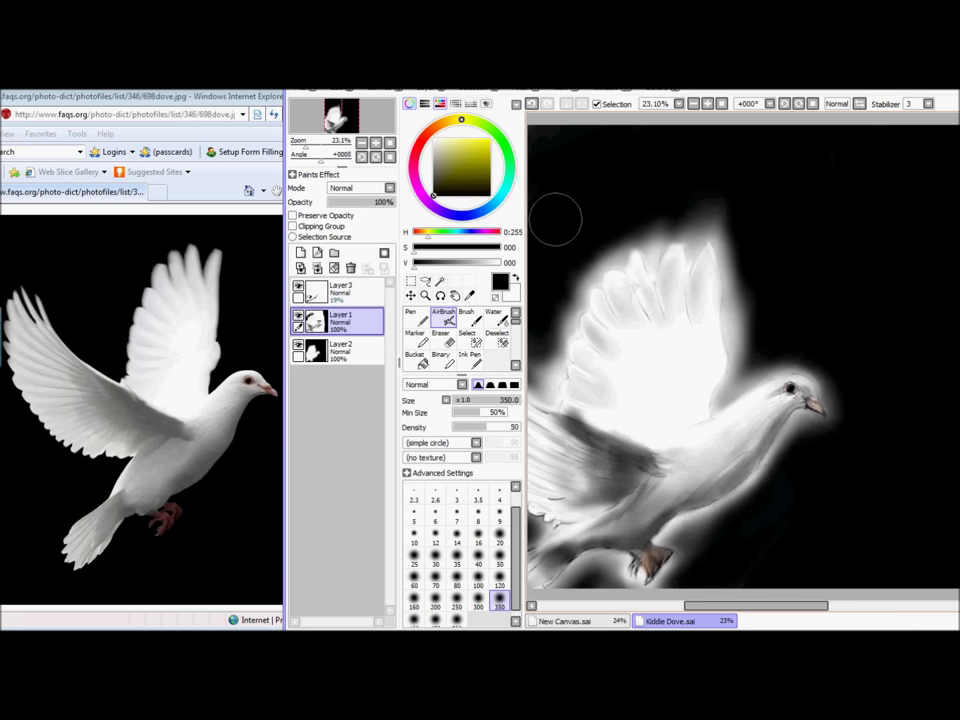
# Save the painting in the Documents folder as a SAI file named Good dove.
pyautogui.click(304, 91)
pyautogui.click(325, 184)
pyautogui.click(440, 381)
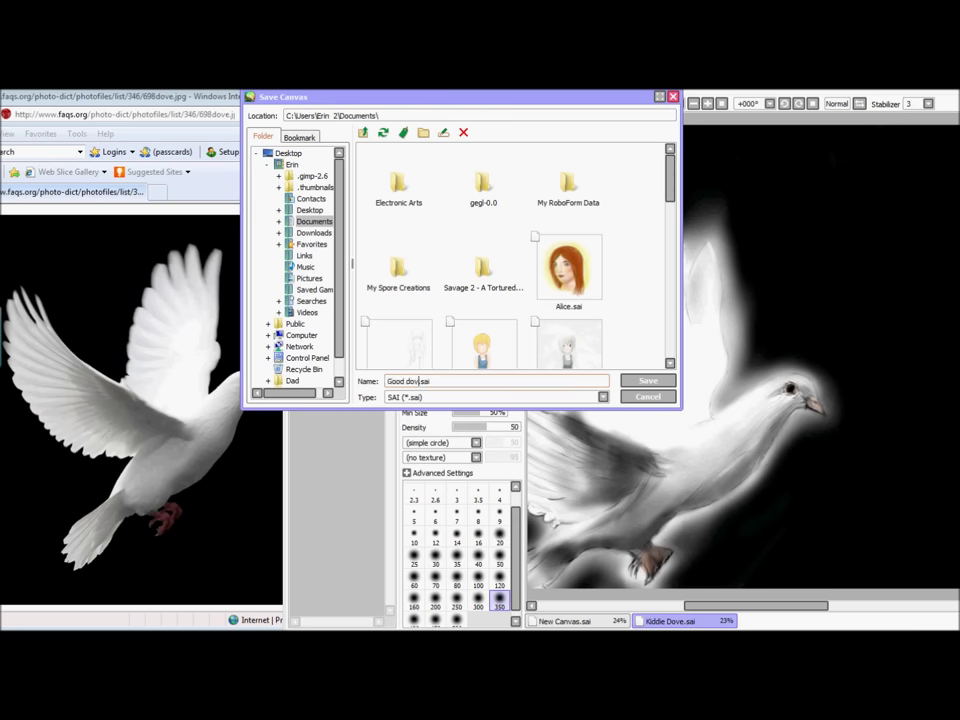
pyautogui.press('Return')
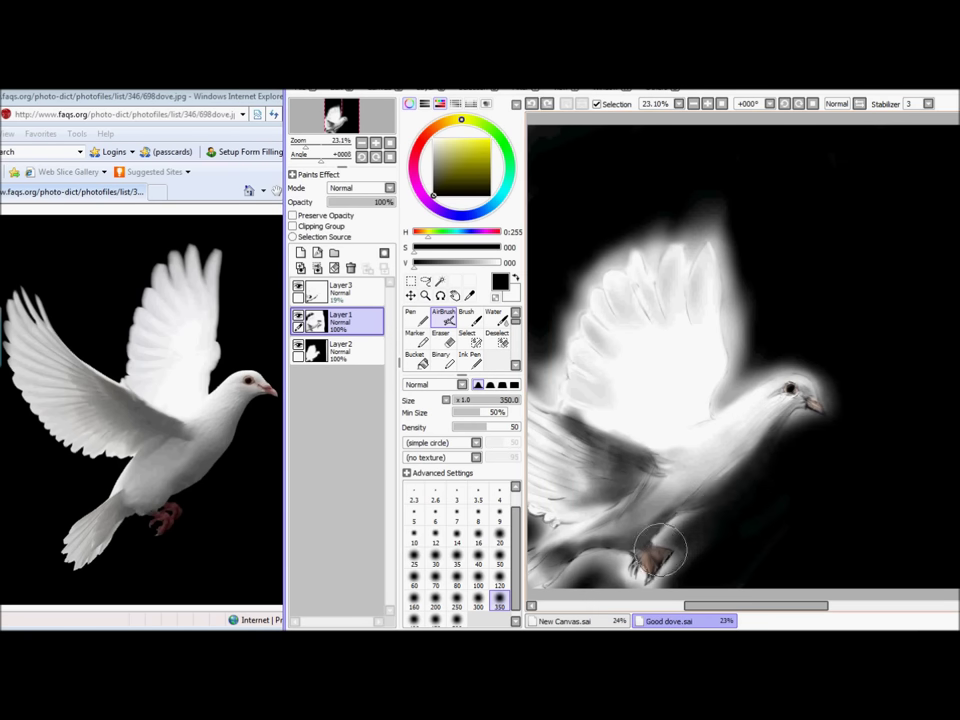
pyautogui.press('F2')
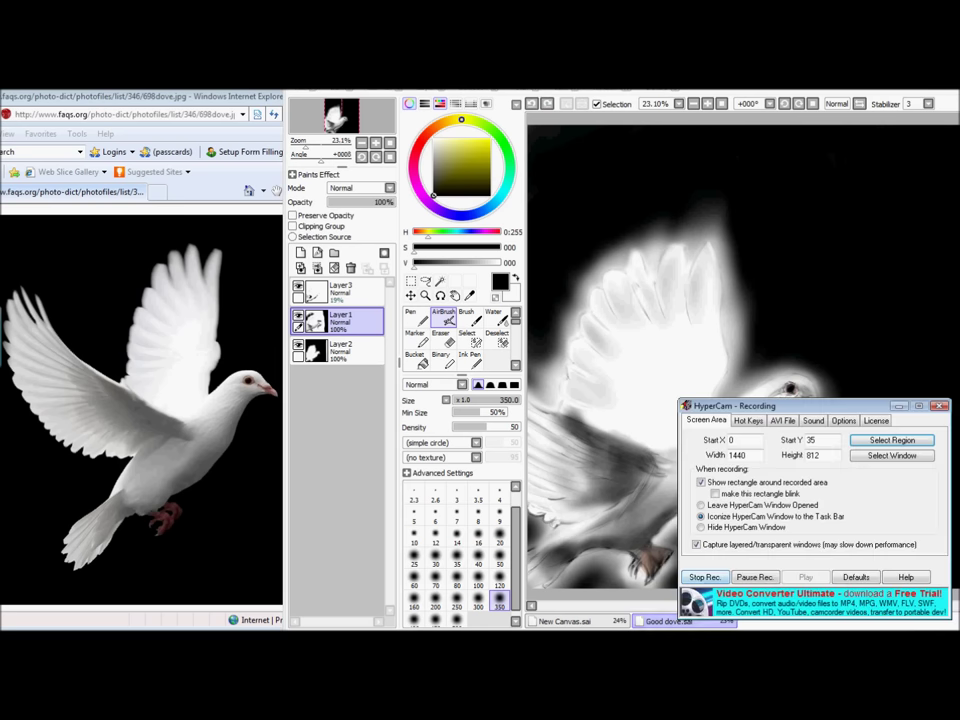